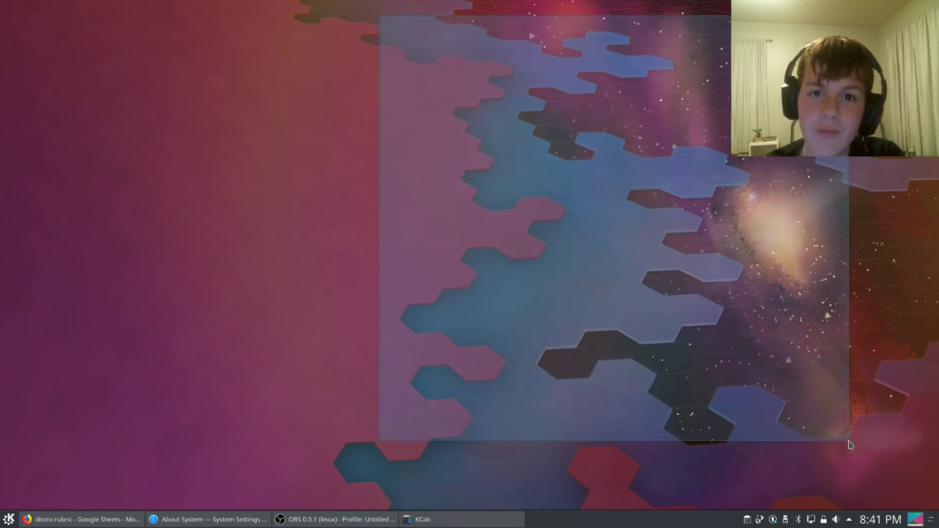
pyautogui.click(832, 443)
pyautogui.moveTo(291, 0); pyautogui.dragTo(440, 37)
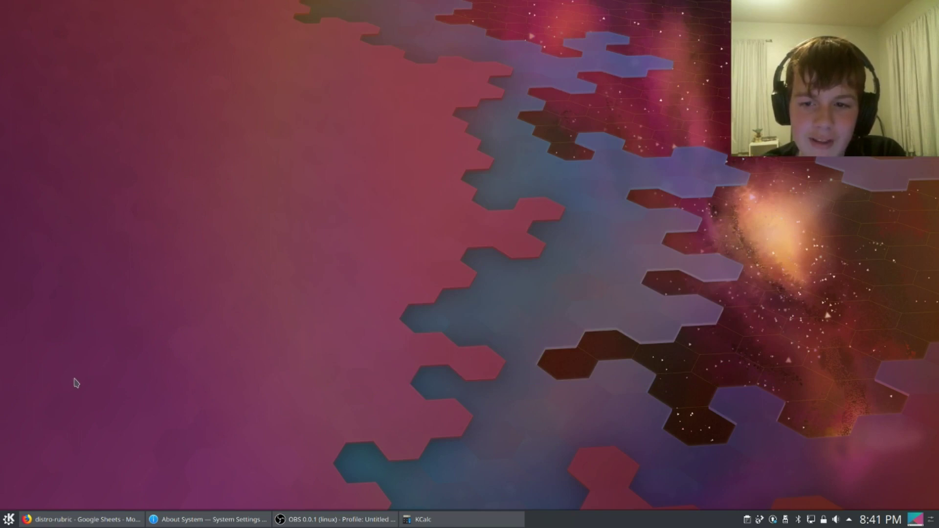
pyautogui.moveTo(73, 379); pyautogui.dragTo(186, 99)
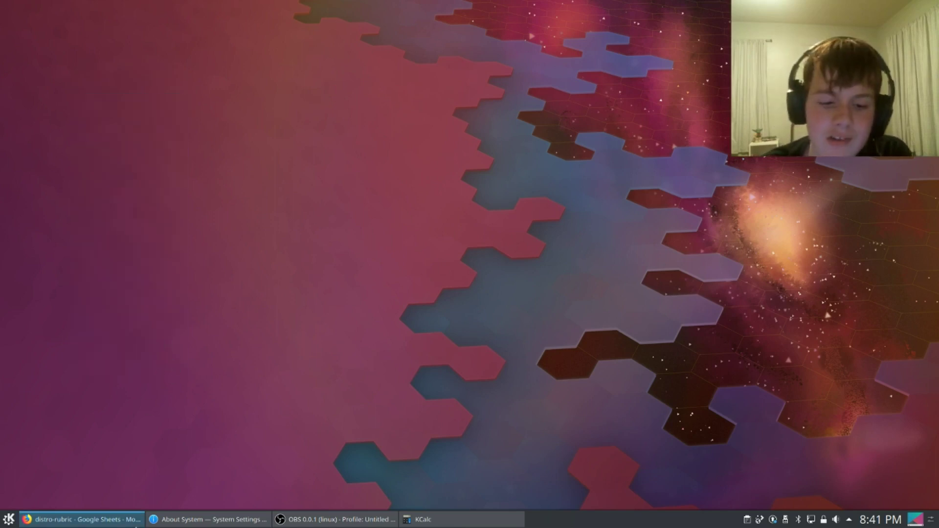
pyautogui.moveTo(277, 72); pyautogui.dragTo(869, 526)
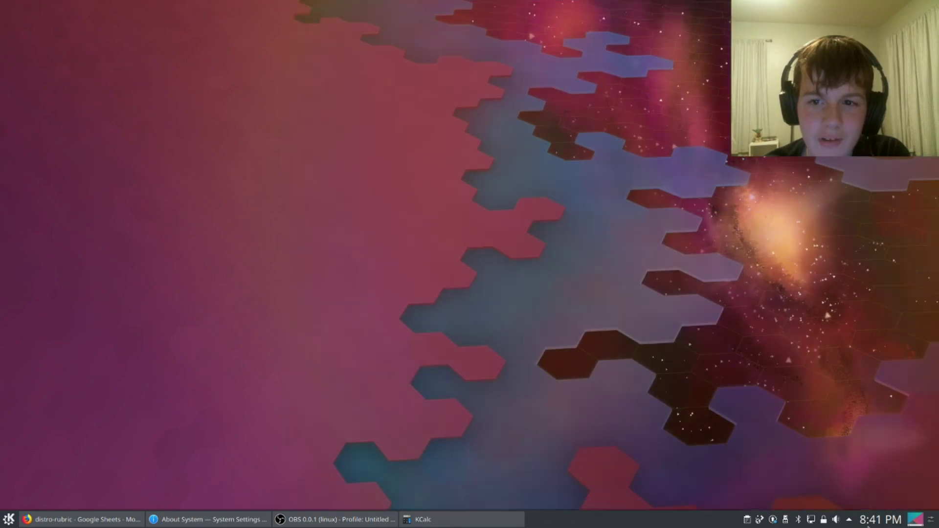
pyautogui.moveTo(288, 2); pyautogui.dragTo(316, 413)
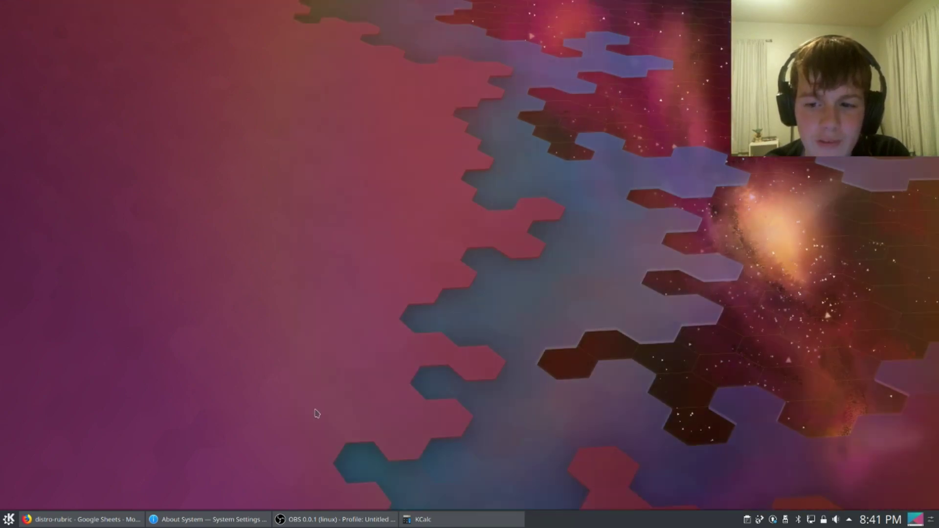
# Step: Bring up the distro-rubric spreadsheet and review the Kubuntu 19.04 scores for desktop environments and heavy resource use
pyautogui.click(81, 520)
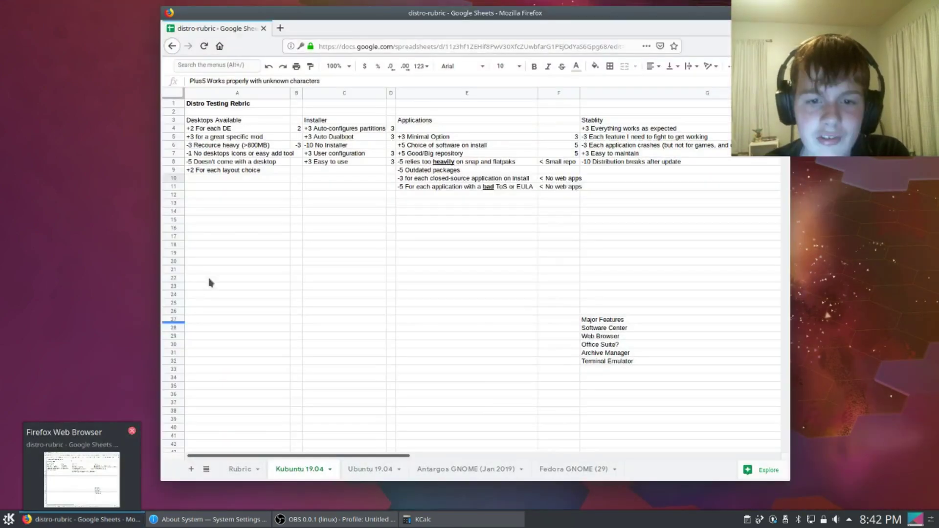
pyautogui.click(252, 129)
pyautogui.click(297, 129)
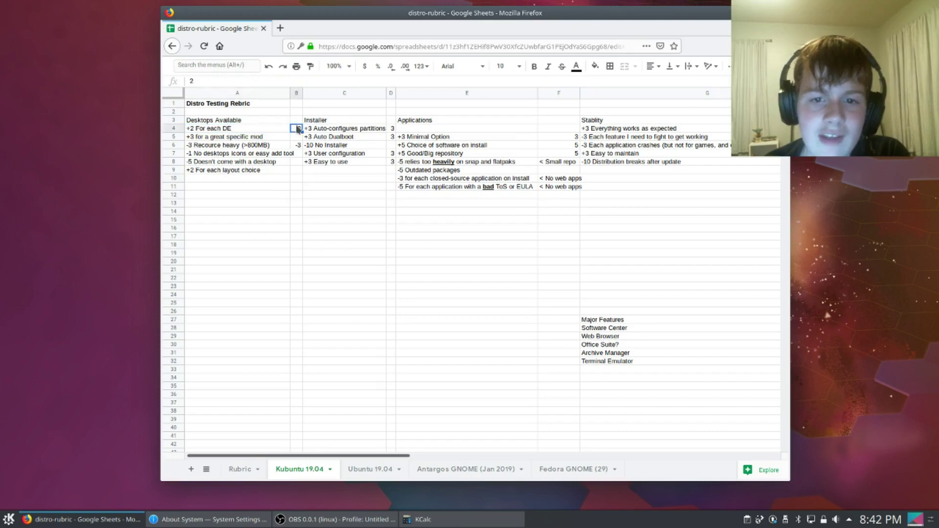
pyautogui.click(297, 145)
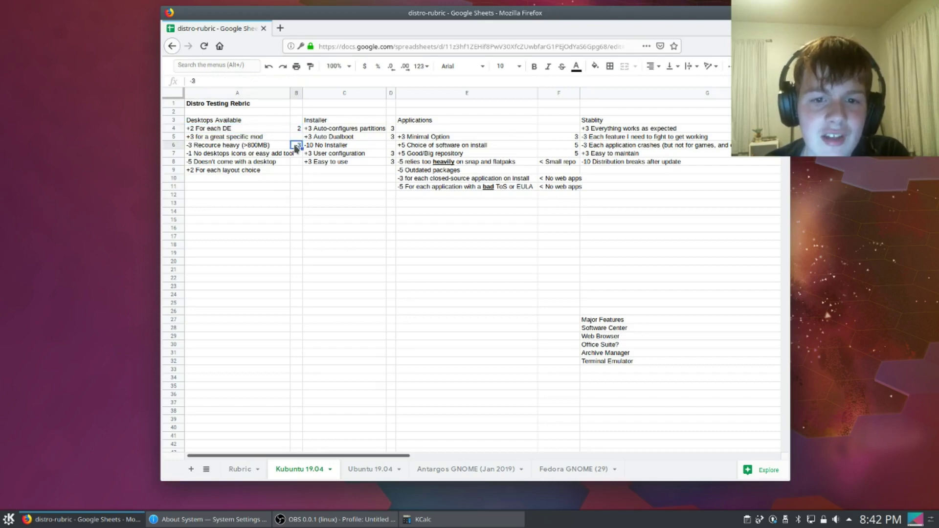
# Step: Open the KSysGuard system monitor to check memory usage, and return to the rubric spreadsheet
pyautogui.press('super')
pyautogui.write('syste')
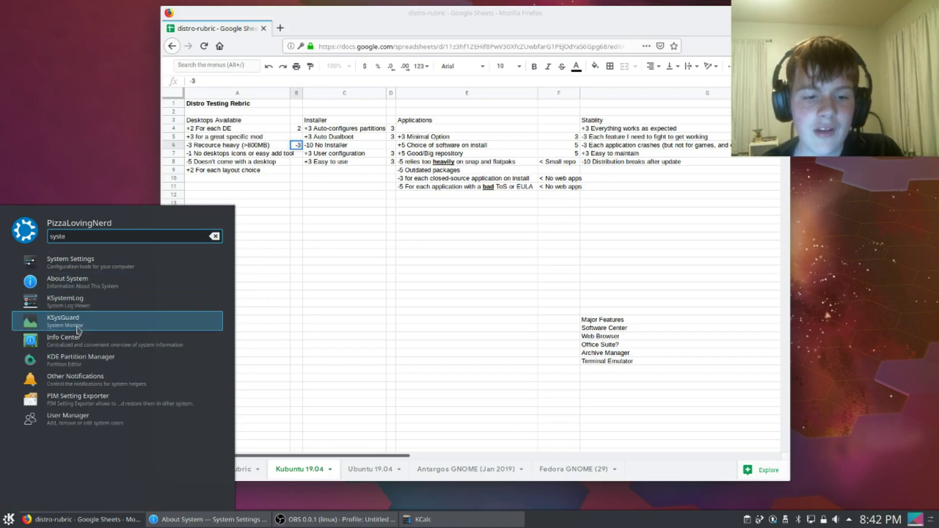
pyautogui.click(77, 327)
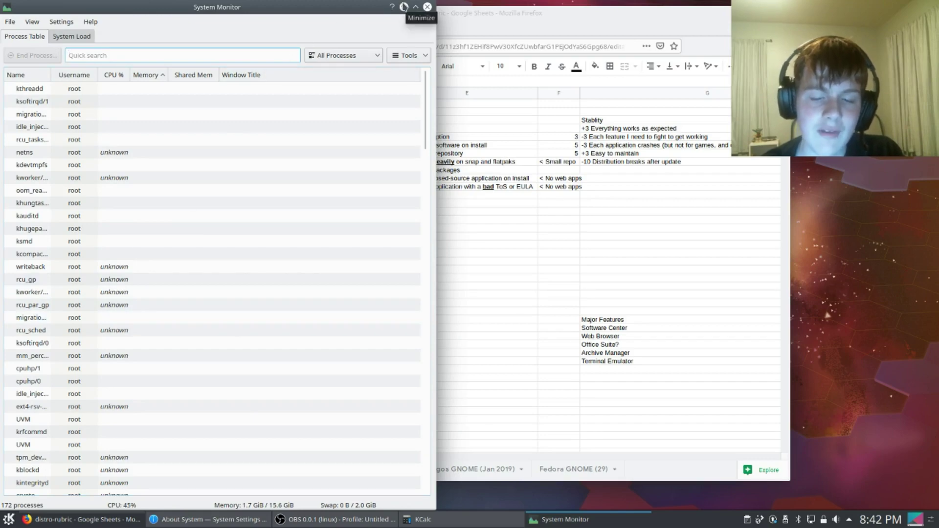
pyautogui.click(404, 6)
pyautogui.moveTo(386, 23); pyautogui.dragTo(377, 17)
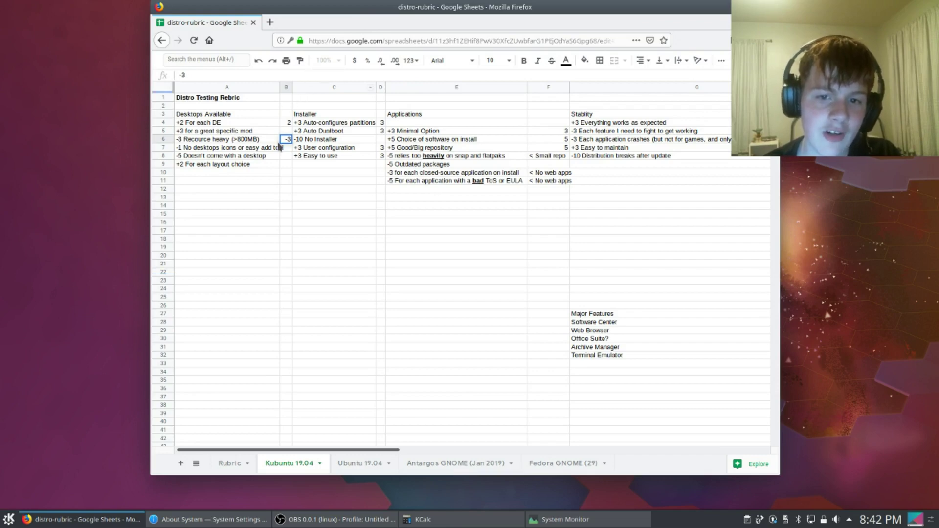
# Step: Review the resource-heavy and desktop-icons criteria, and look at the desktop's options for creating new items
pyautogui.doubleClick(245, 139)
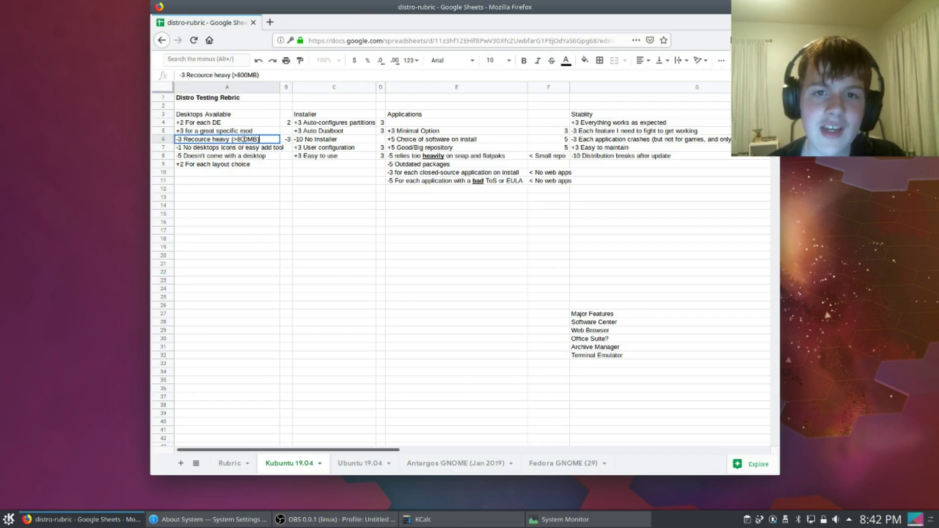
pyautogui.click(317, 181)
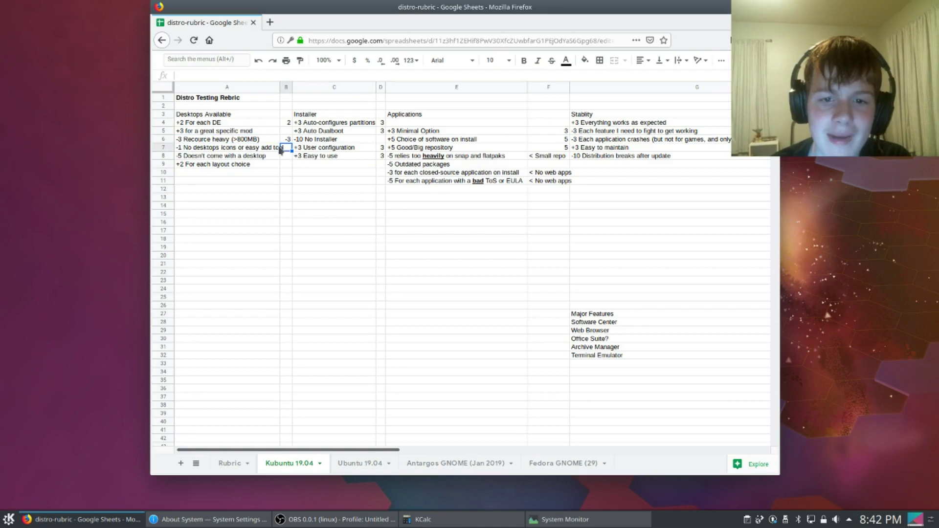
pyautogui.click(286, 148)
pyautogui.rightClick(97, 4)
pyautogui.moveTo(118, 6)
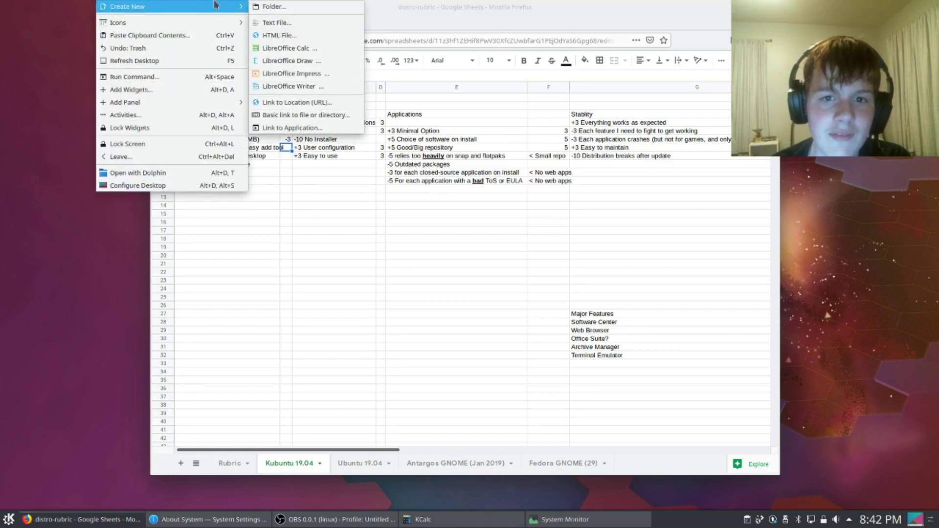
pyautogui.click(269, 11)
pyautogui.click(448, 255)
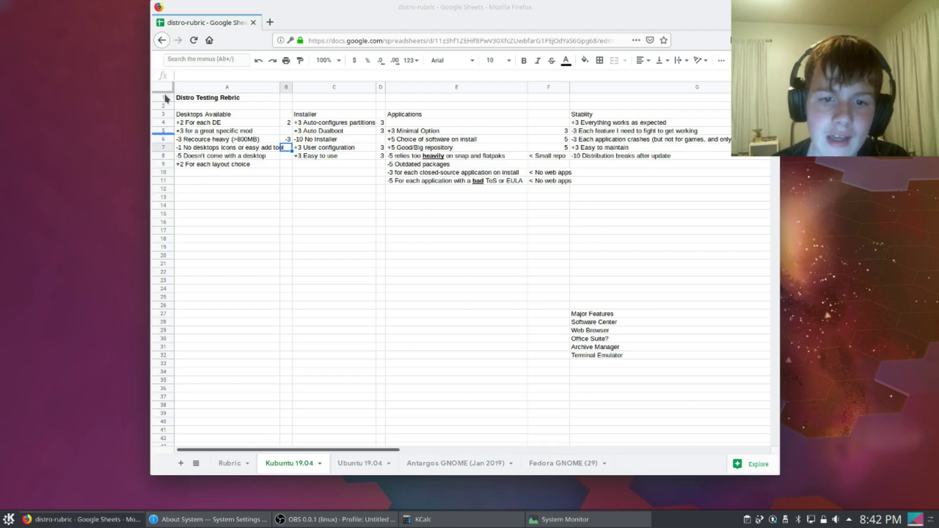
# Step: Review the layout-choice score cell and the Installer scores for auto-partitioning, dual boot, user configuration and ease of use
pyautogui.click(281, 166)
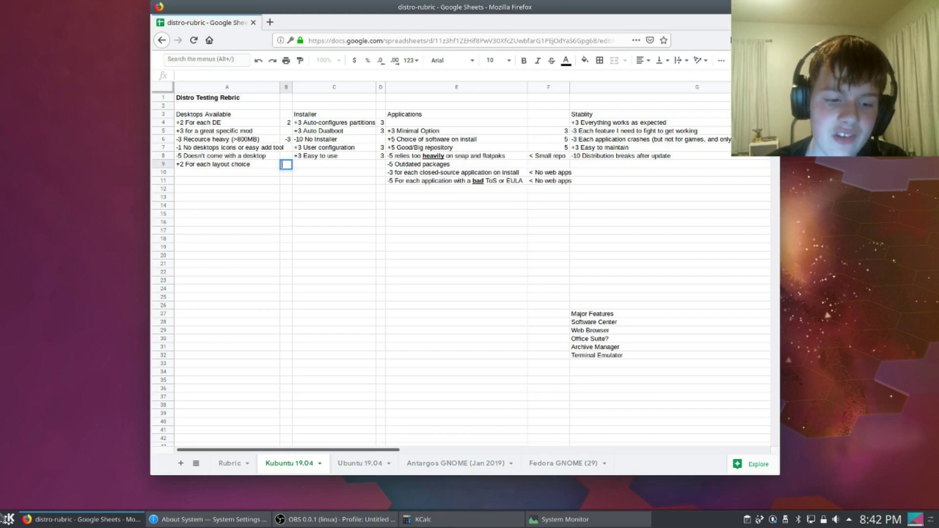
pyautogui.click(3, 518)
pyautogui.click(396, 172)
pyautogui.click(384, 124)
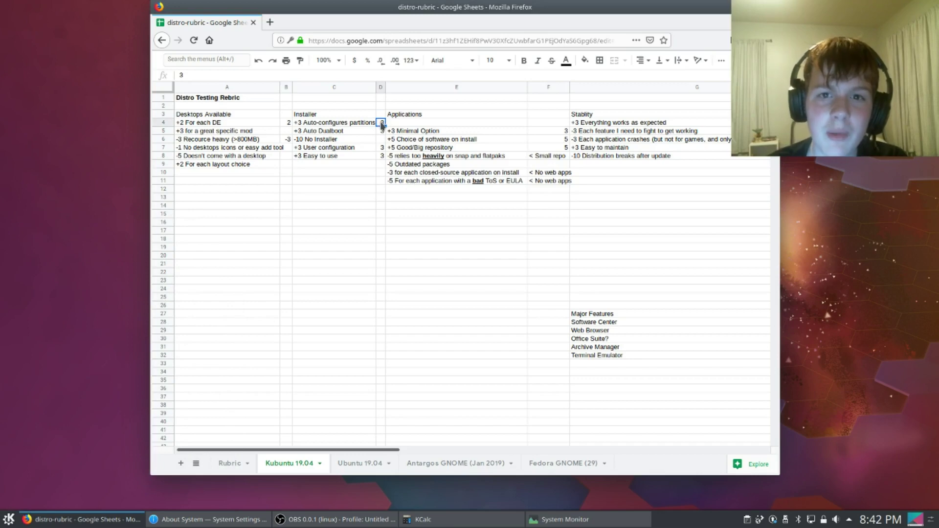
pyautogui.click(382, 131)
pyautogui.click(382, 148)
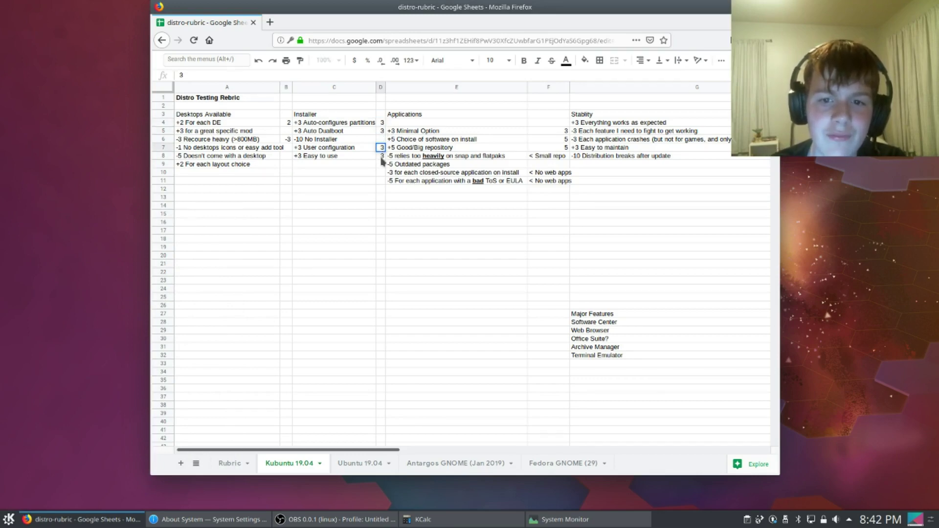
pyautogui.click(381, 157)
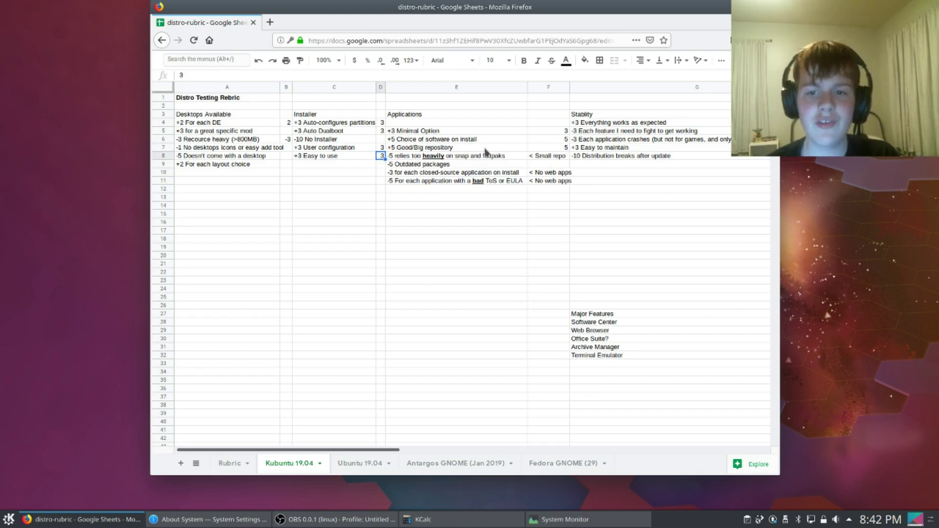
# Step: Review the Applications scores for minimal option, software choice and repository size, and the note on snap and flatpak reliance
pyautogui.hscroll(5, 489, 153)
pyautogui.hscroll(-5, 430, 150)
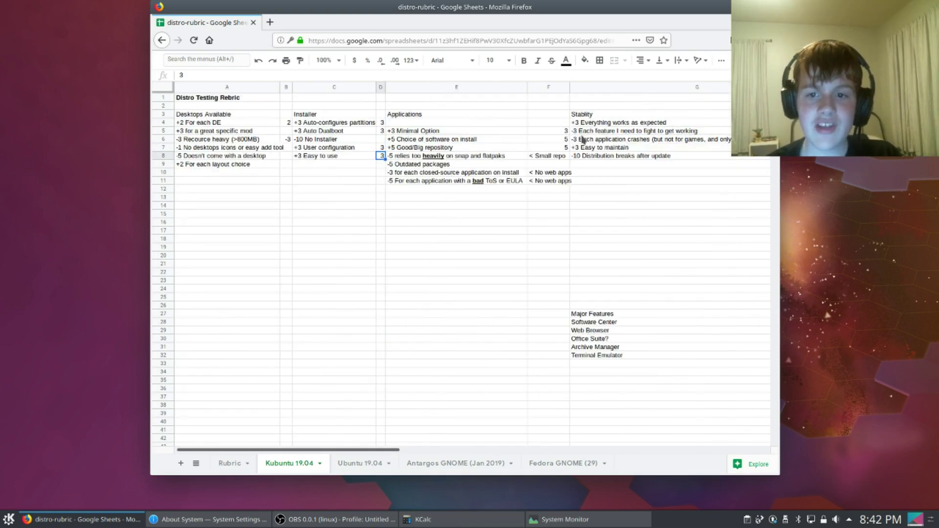
pyautogui.click(558, 133)
pyautogui.click(474, 123)
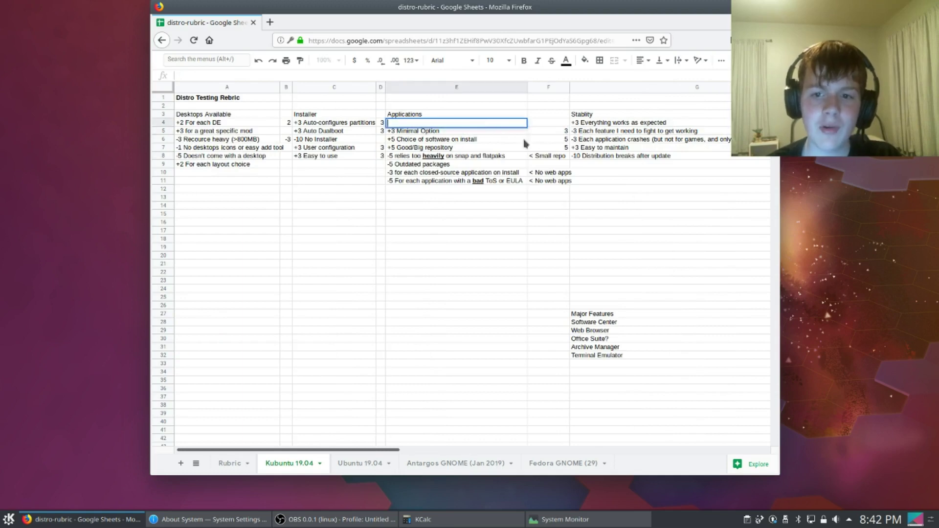
pyautogui.click(555, 142)
pyautogui.doubleClick(555, 139)
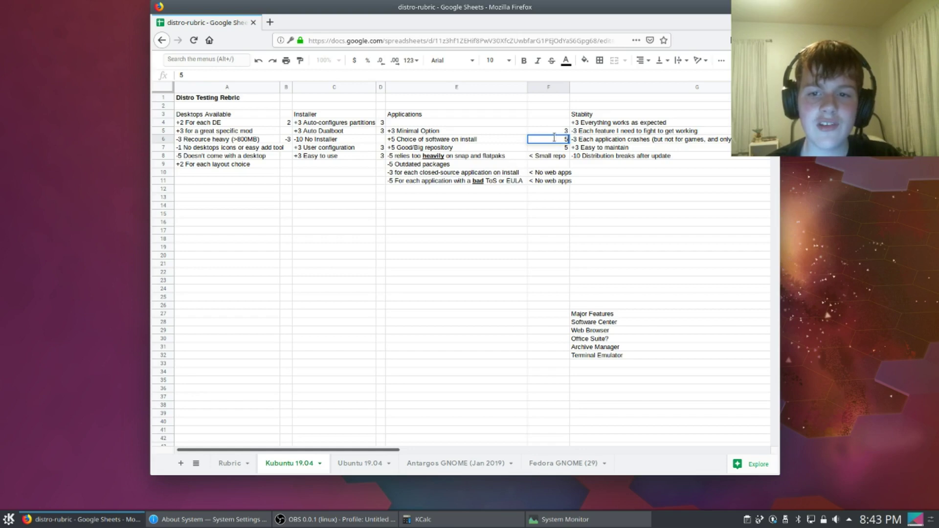
pyautogui.click(541, 148)
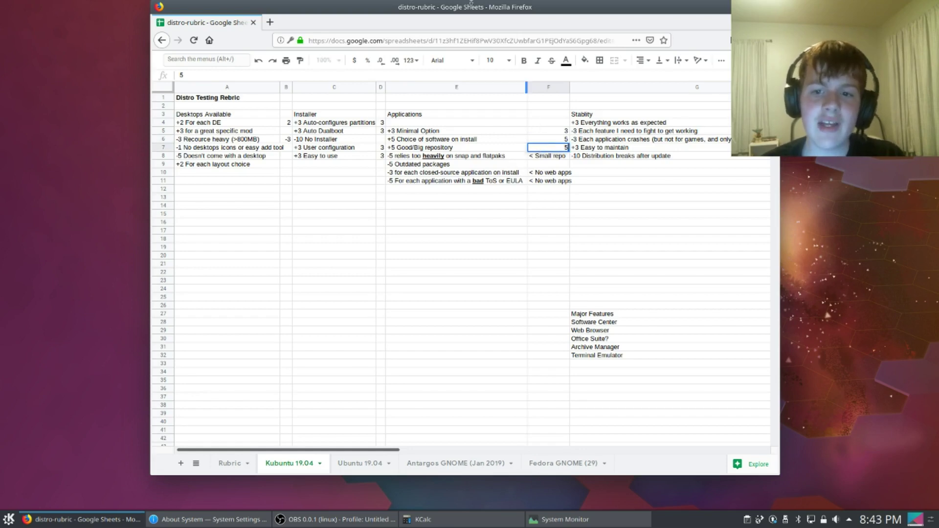
pyautogui.click(547, 157)
pyautogui.doubleClick(547, 155)
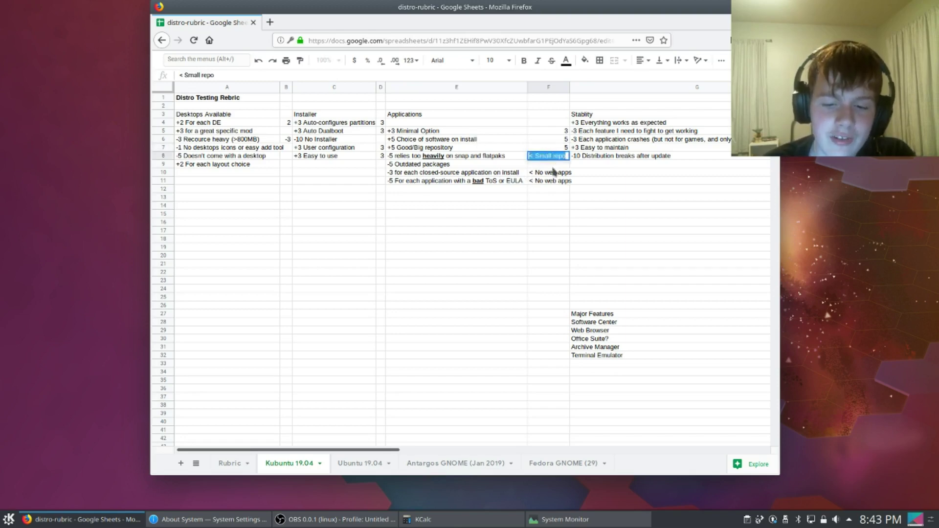
pyautogui.click(548, 156)
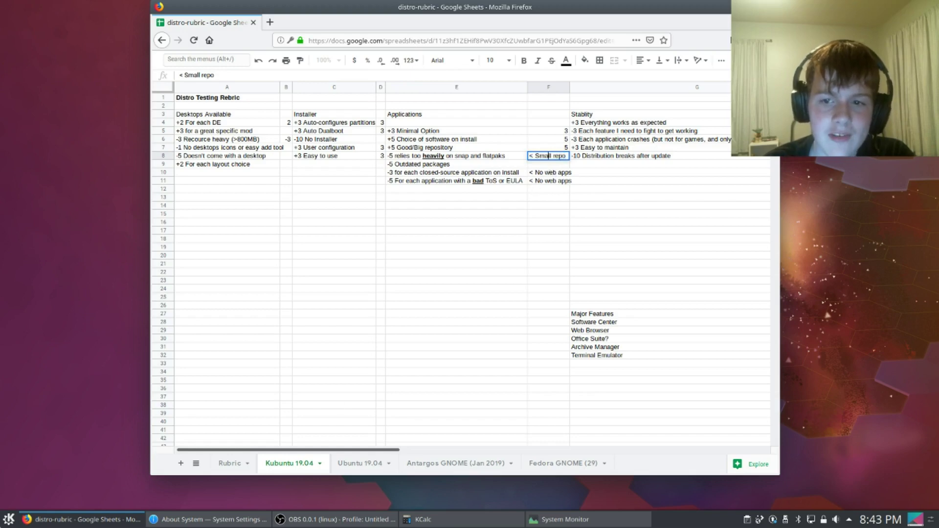
# Step: Open the Discover software center and examine its list of software sources down to the Snap entry
pyautogui.click(8, 520)
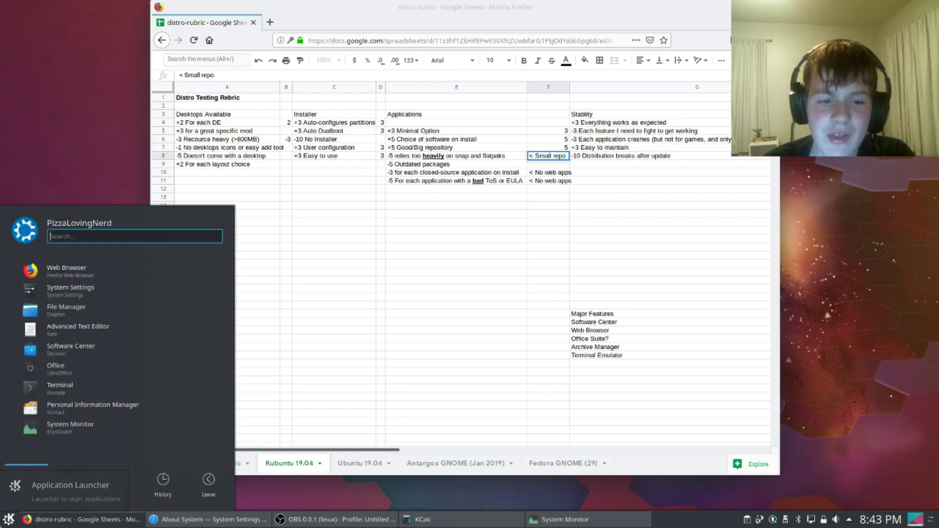
pyautogui.click(49, 349)
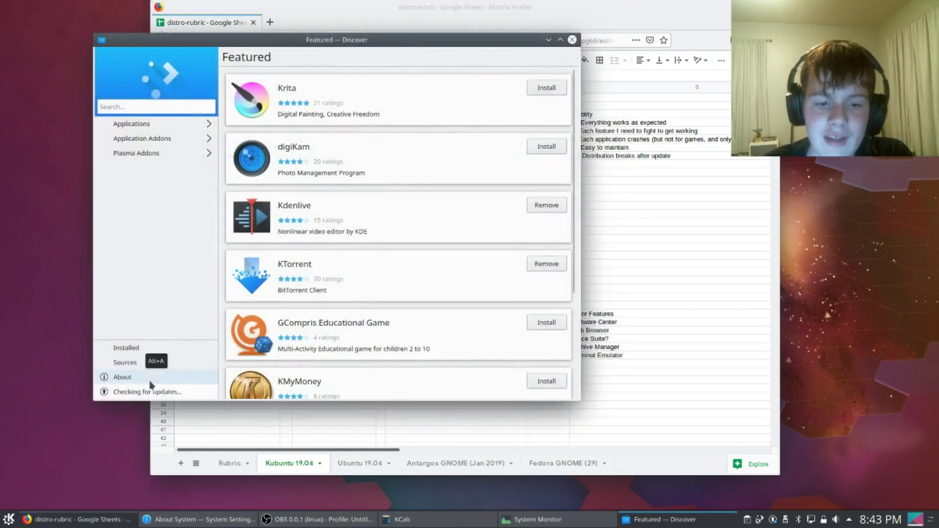
pyautogui.click(142, 362)
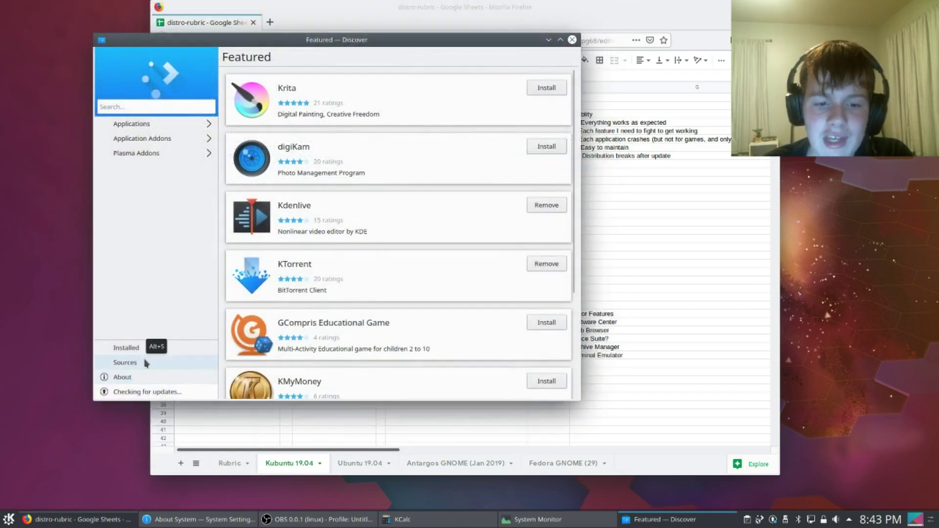
pyautogui.scroll(-5, 269, 173)
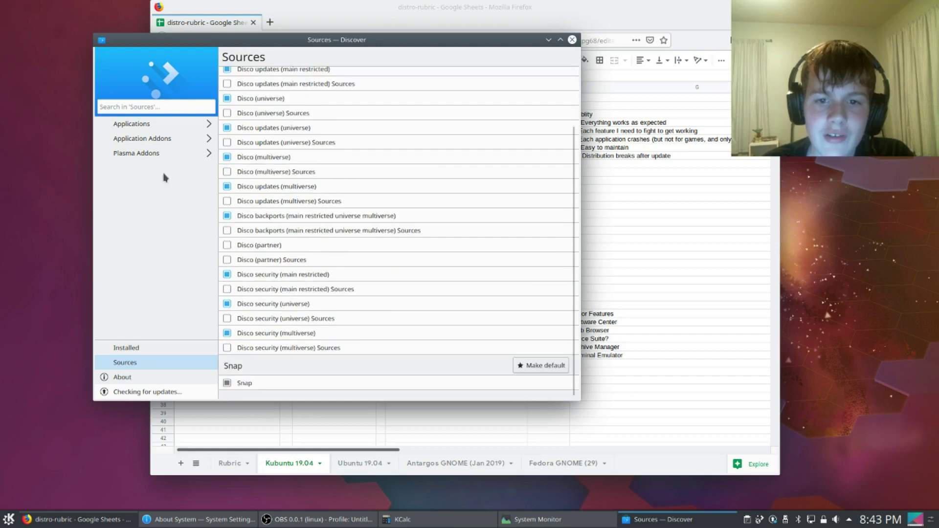
pyautogui.scroll(5, 289, 122)
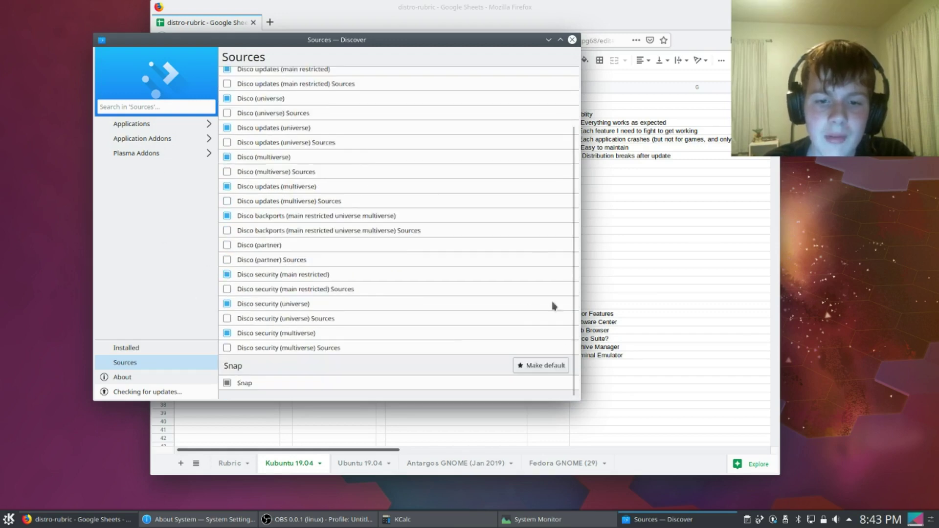
pyautogui.scroll(-2, 556, 308)
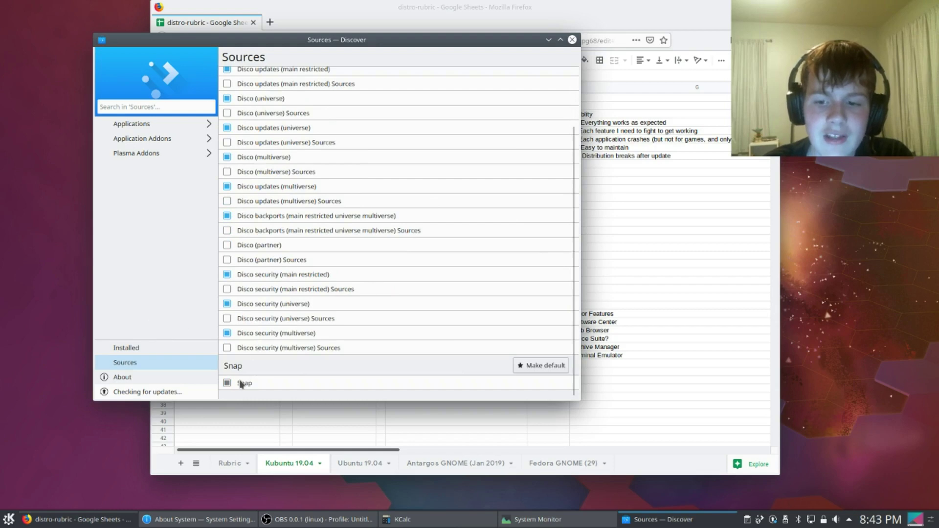
# Step: Examine the Emacs (GUI) details and reviews among Discover's applications, and minimize Discover to return to the rubric
pyautogui.click(146, 127)
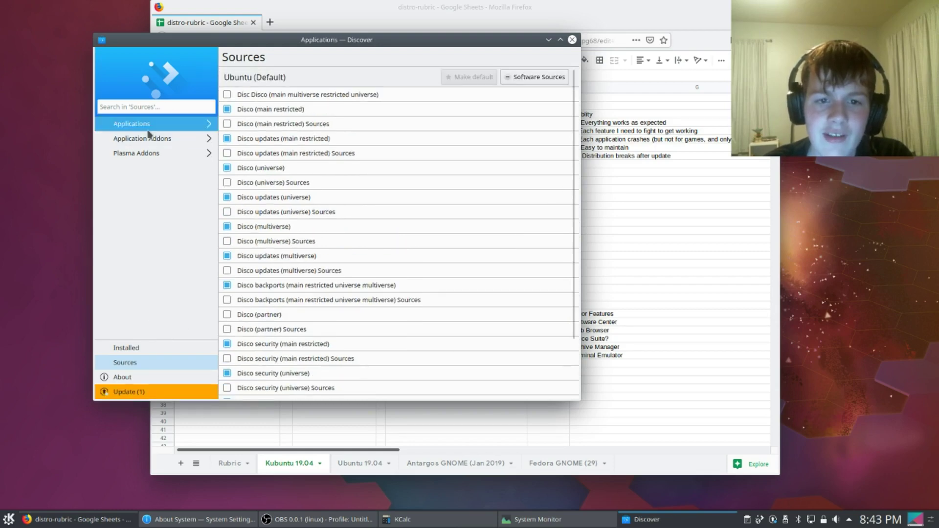
pyautogui.click(341, 101)
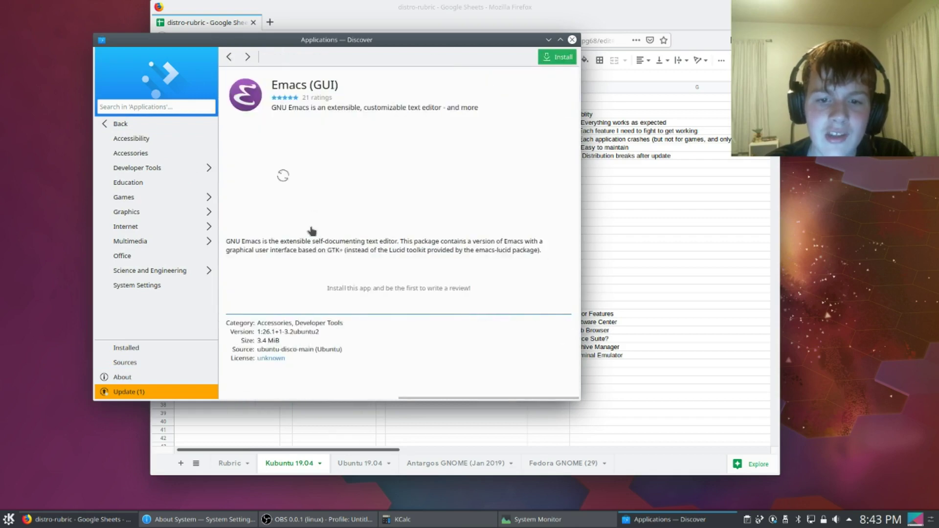
pyautogui.scroll(-3, 384, 243)
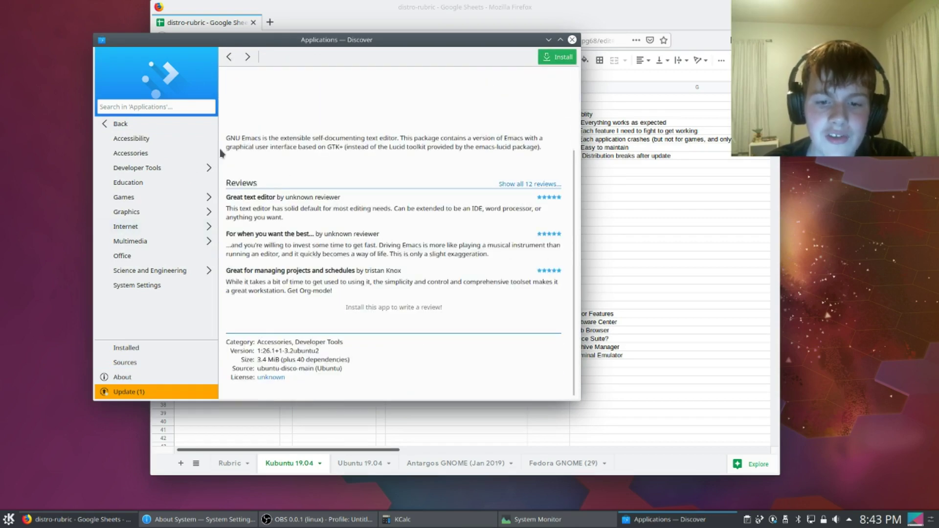
pyautogui.click(109, 124)
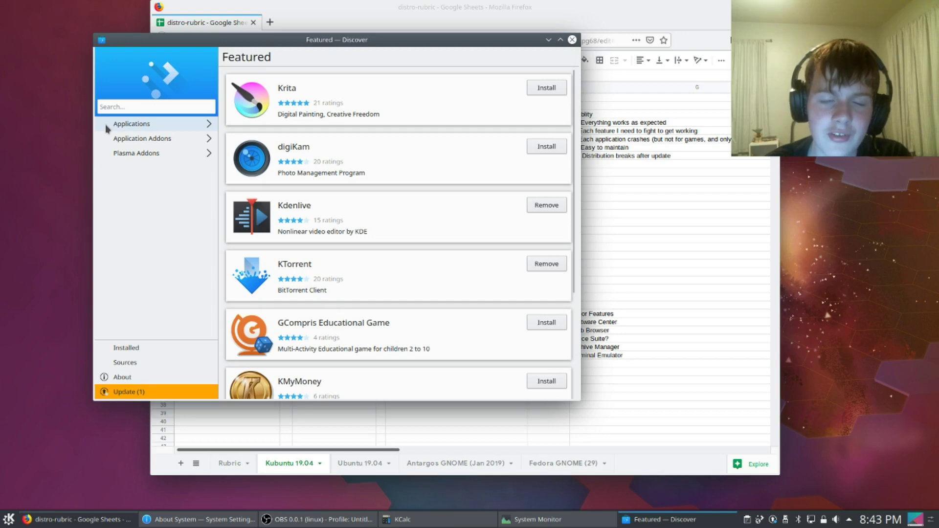
pyautogui.click(548, 40)
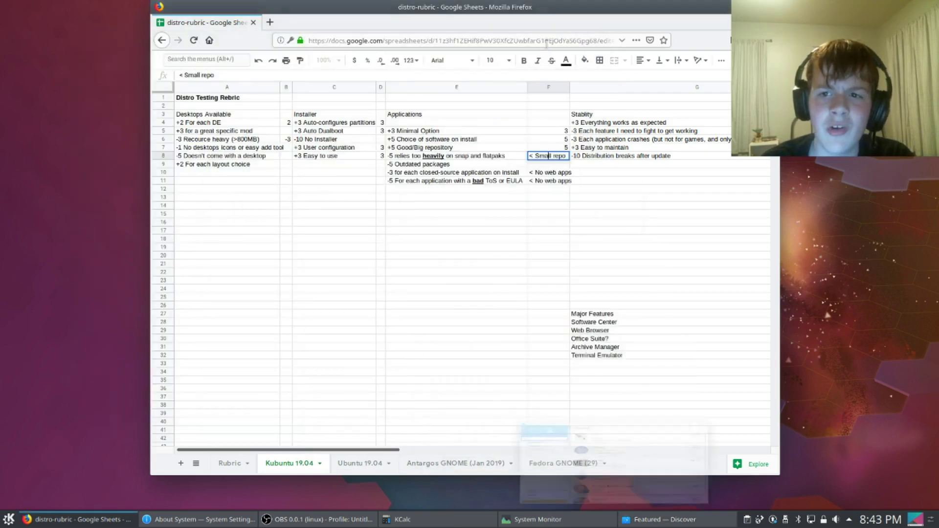
# Step: Review the Applications entries for snap and flatpak reliance, outdated packages, web apps, repository size and minimal option
pyautogui.doubleClick(540, 164)
pyautogui.click(531, 158)
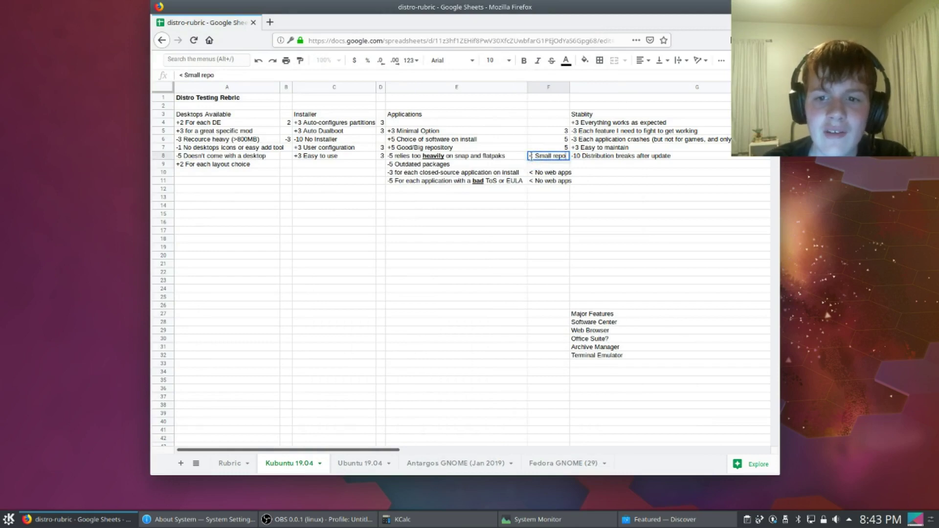
pyautogui.doubleClick(388, 157)
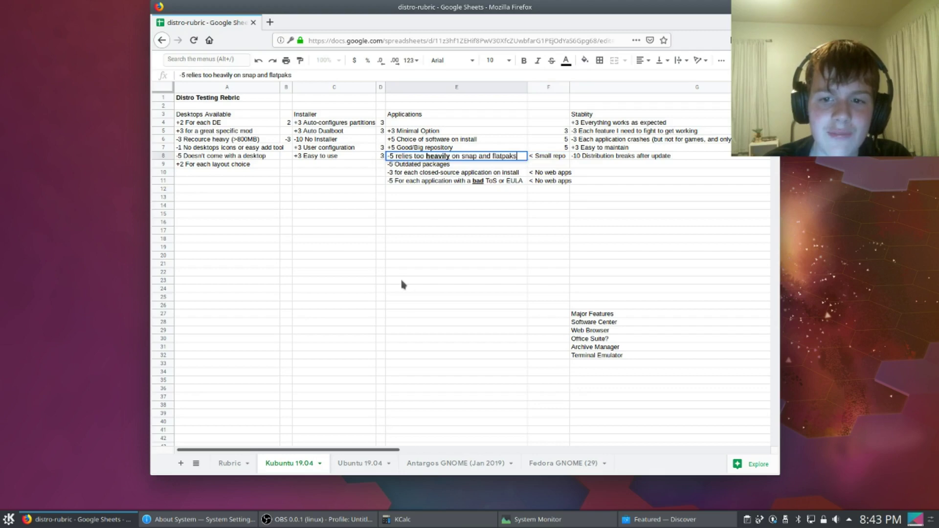
pyautogui.press('Return')
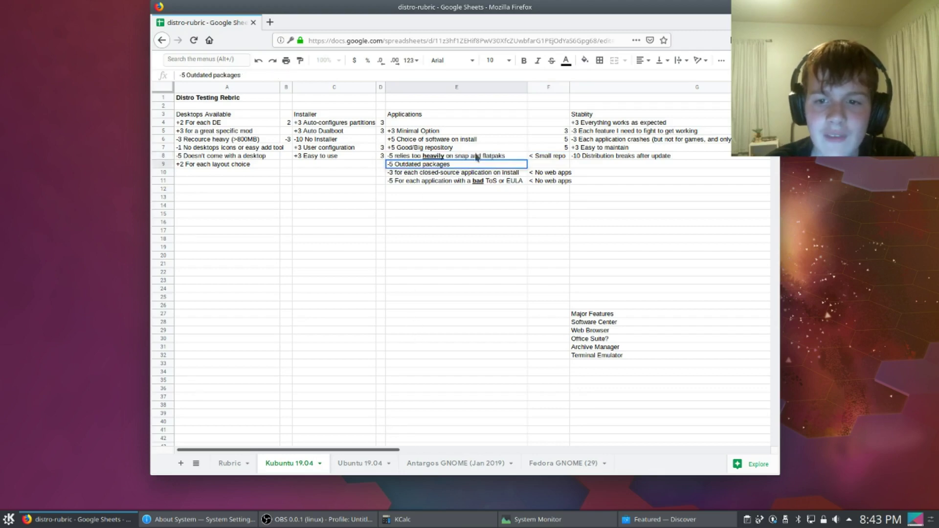
pyautogui.doubleClick(532, 167)
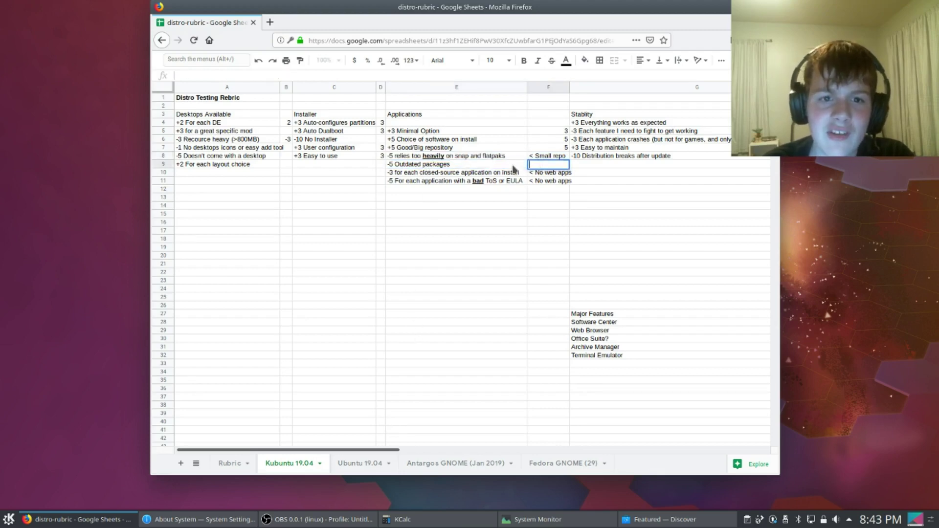
pyautogui.click(535, 181)
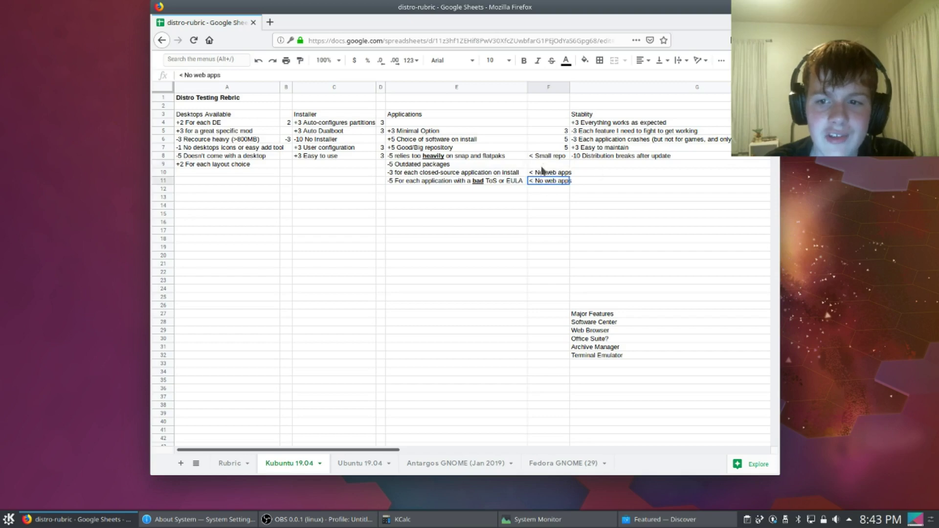
pyautogui.doubleClick(541, 166)
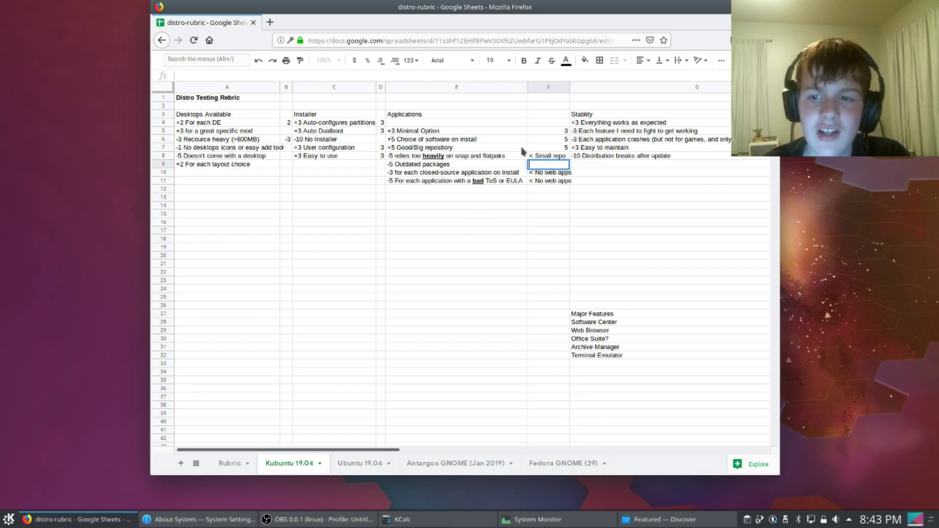
pyautogui.doubleClick(546, 148)
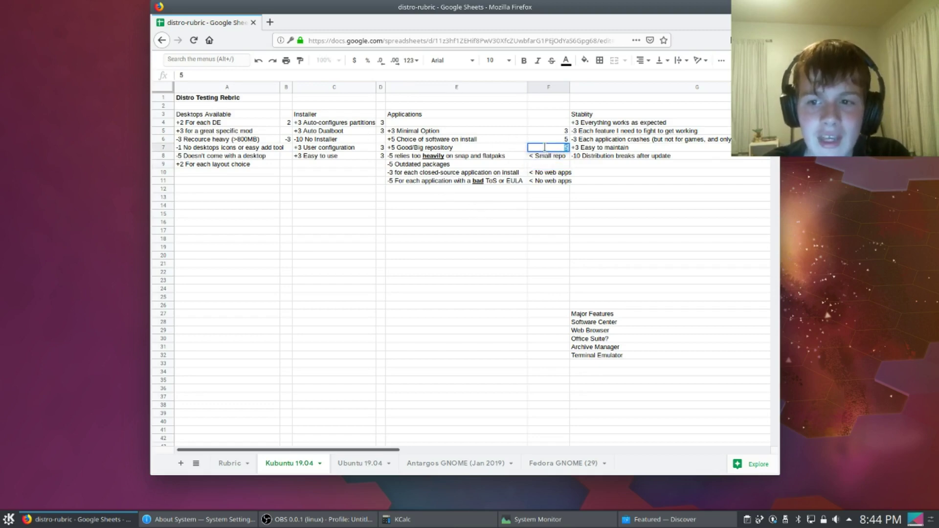
pyautogui.click(533, 132)
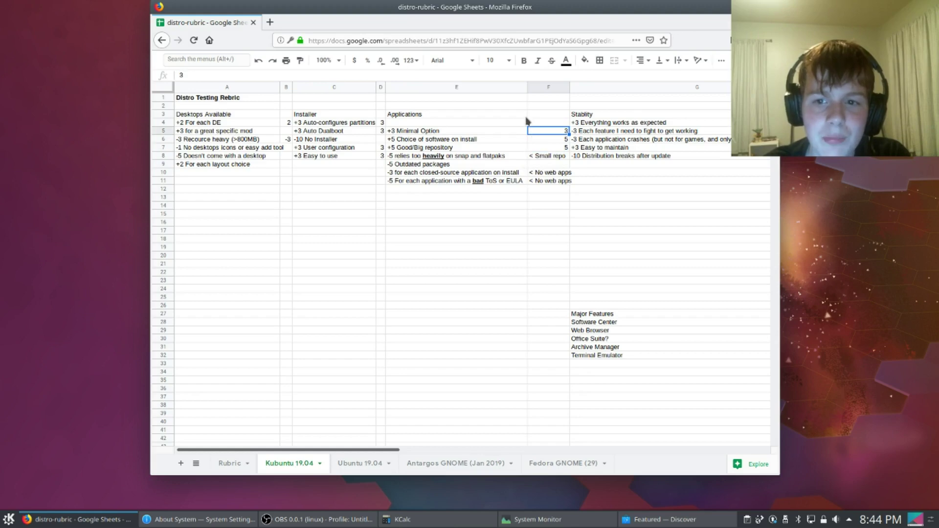
# Step: Move the browser window toward the desktop's left edge and review the Stability criteria down to "Easy to maintain"
pyautogui.hscroll(10, 440, 189)
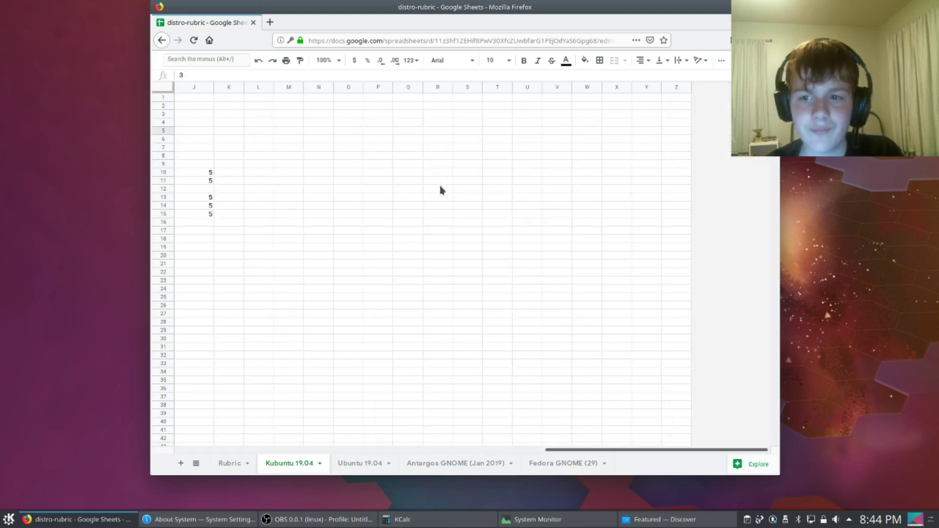
pyautogui.hscroll(-10, 440, 190)
pyautogui.hscroll(8, 440, 190)
pyautogui.hscroll(-3, 440, 190)
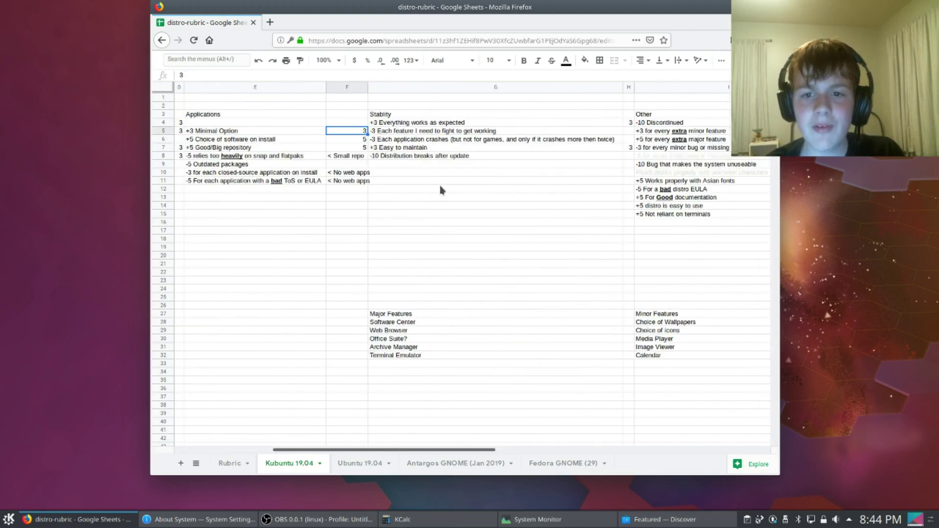
pyautogui.hscroll(4, 442, 189)
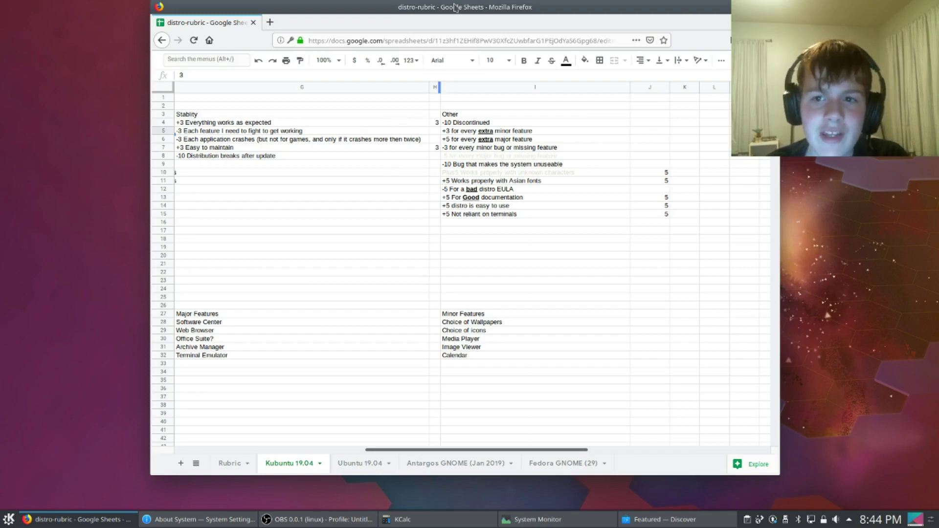
pyautogui.moveTo(454, 7); pyautogui.dragTo(365, 7)
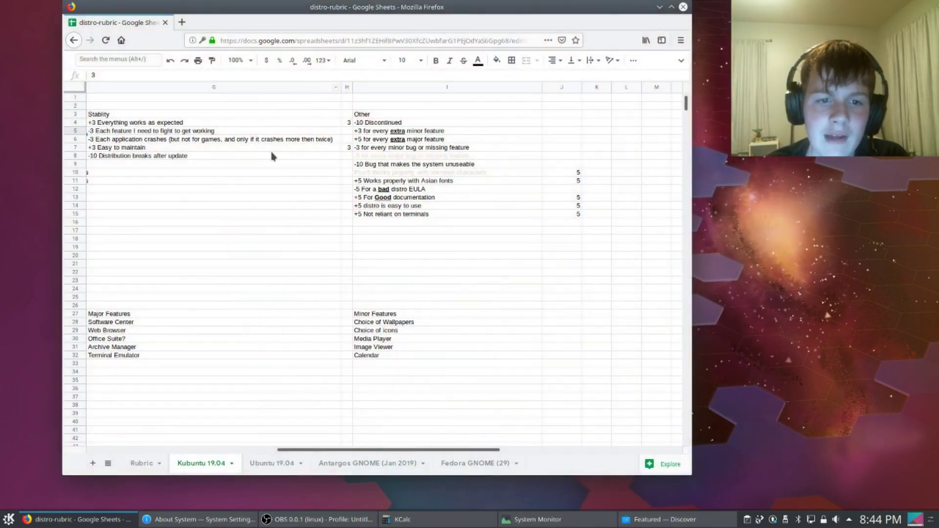
pyautogui.doubleClick(248, 150)
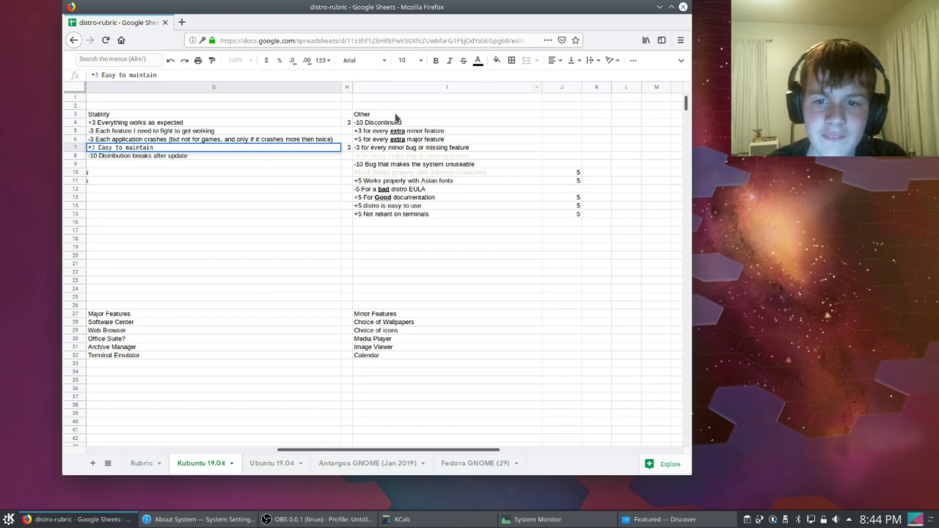
# Step: Review the Other section's criteria and score cells for discontinued, extra minor feature and extra major feature
pyautogui.click(583, 126)
pyautogui.click(555, 122)
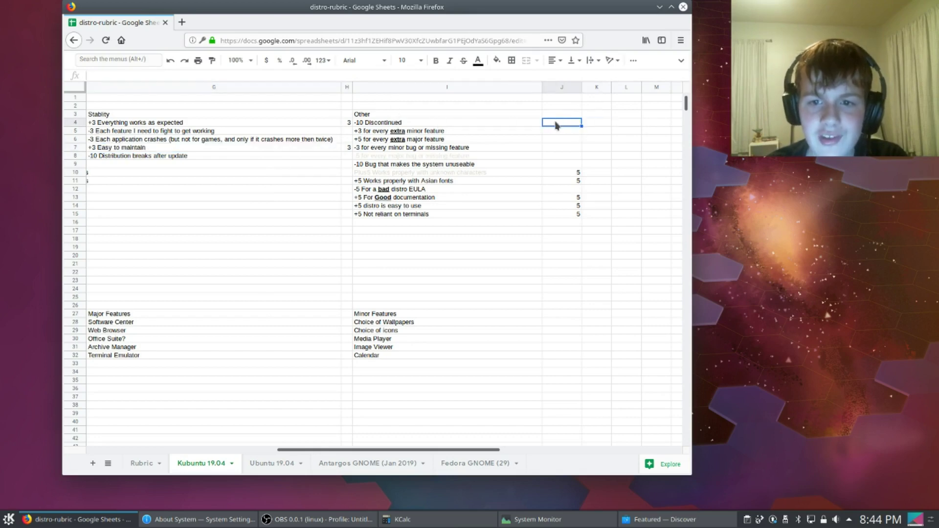
pyautogui.click(555, 130)
pyautogui.doubleClick(549, 132)
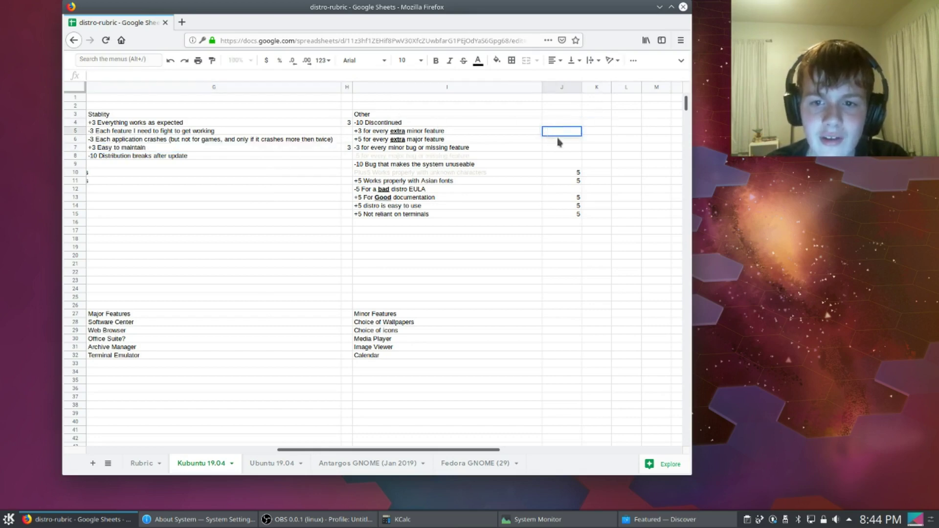
pyautogui.doubleClick(560, 141)
pyautogui.doubleClick(562, 132)
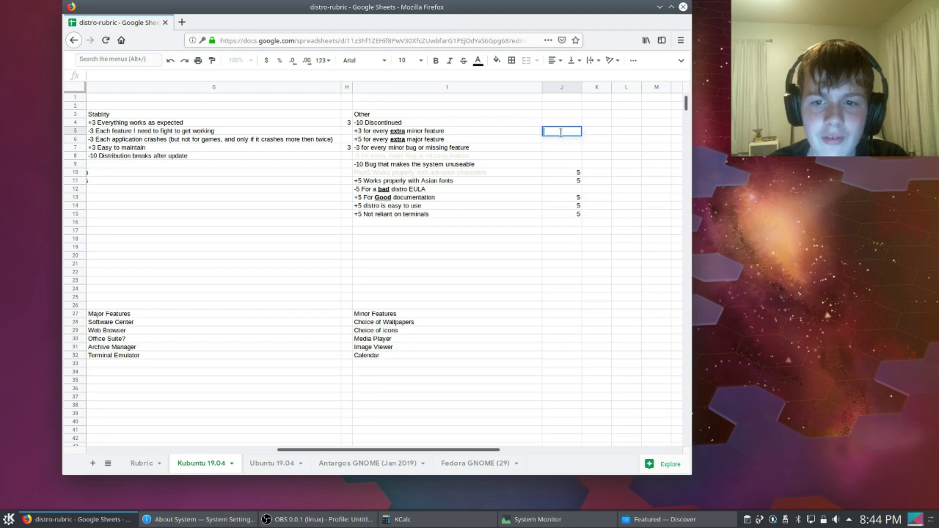
pyautogui.click(559, 141)
pyautogui.click(550, 134)
pyautogui.click(546, 141)
pyautogui.doubleClick(546, 142)
pyautogui.click(550, 131)
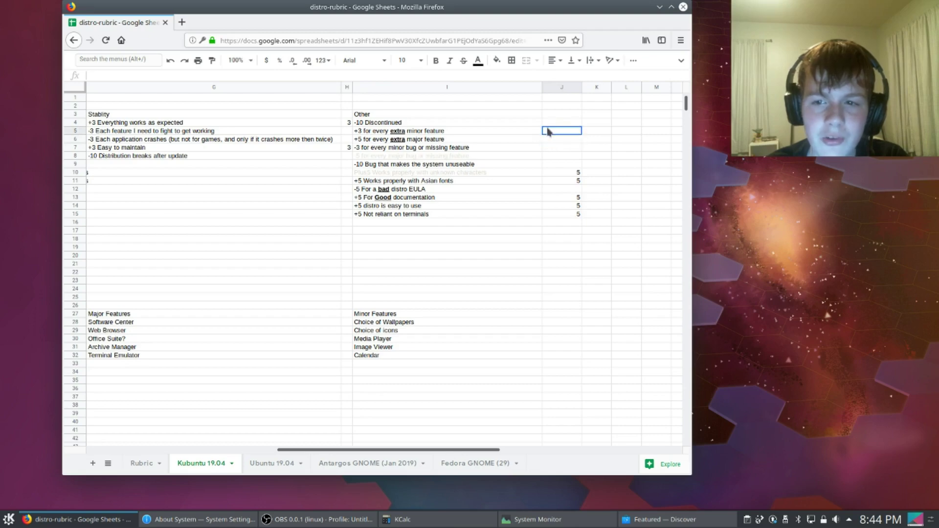
pyautogui.doubleClick(540, 141)
pyautogui.click(554, 129)
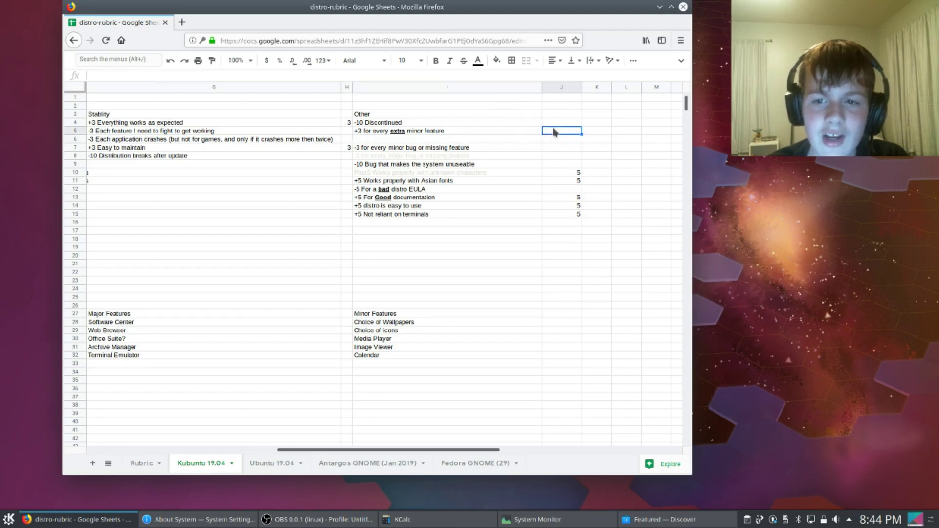
pyautogui.doubleClick(458, 140)
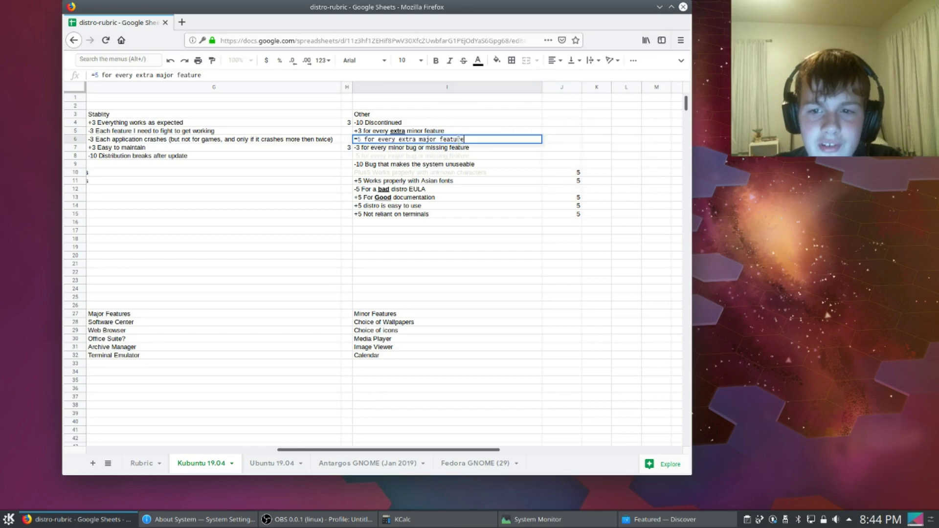
pyautogui.click(557, 131)
pyautogui.click(542, 140)
pyautogui.click(556, 142)
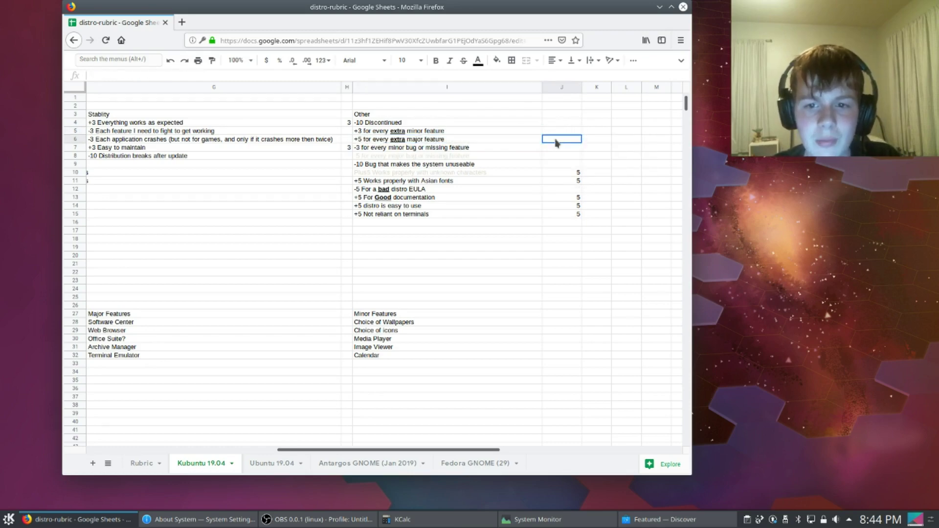
# Step: Enter a score of -3 for "every minor bug or missing feature" in the Other section
pyautogui.click(555, 149)
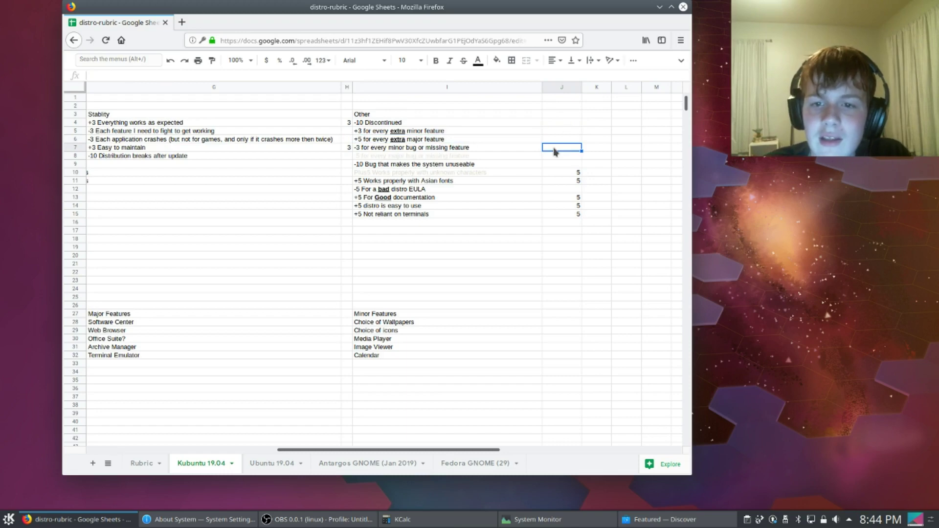
pyautogui.doubleClick(557, 148)
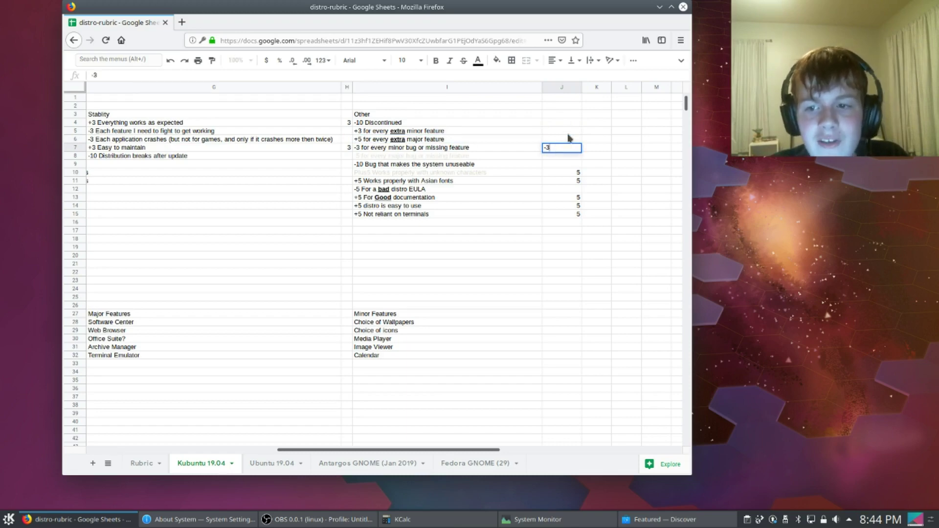
pyautogui.click(568, 138)
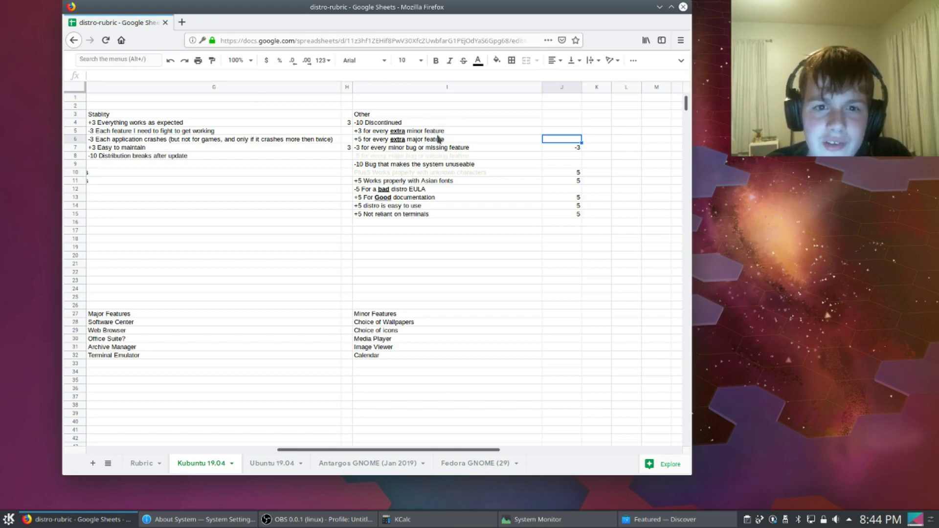
# Step: Read the faint Other criteria on major bugs or missing features and on unknown characters
pyautogui.click(498, 156)
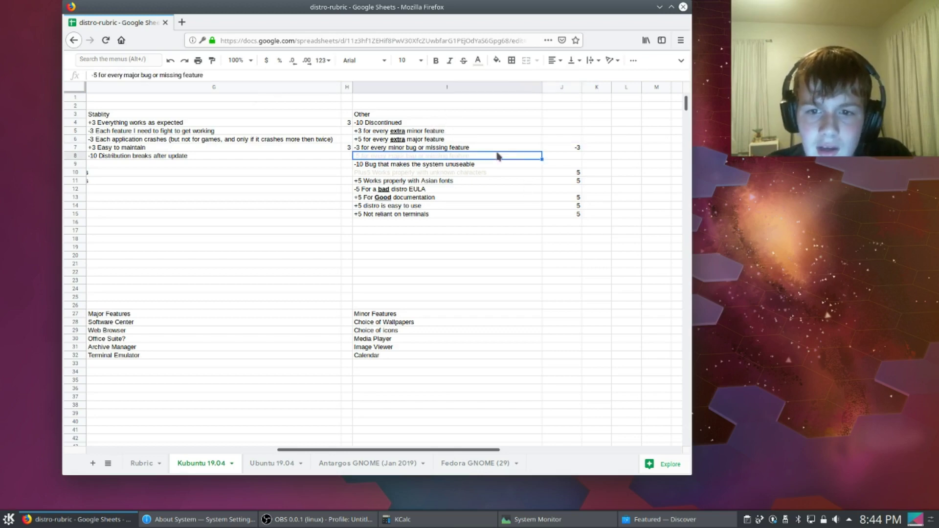
pyautogui.doubleClick(499, 156)
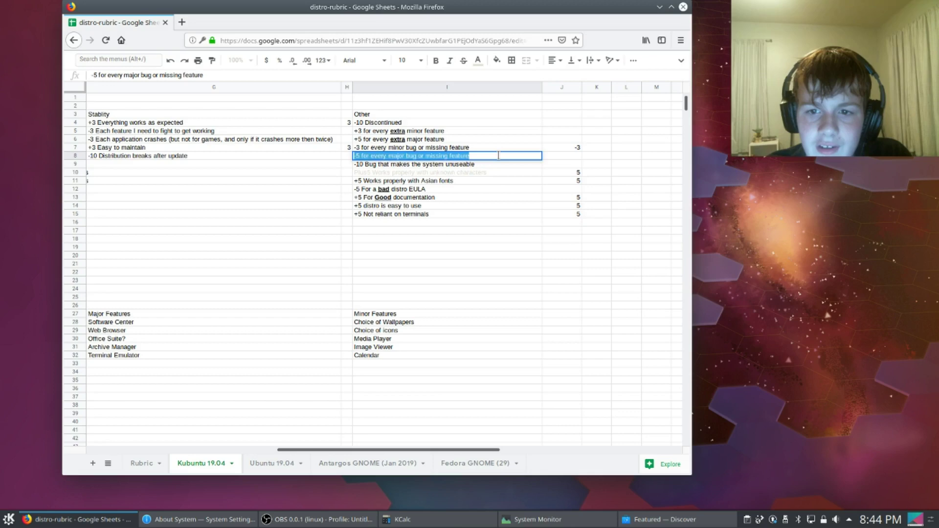
pyautogui.click(464, 176)
pyautogui.doubleClick(470, 175)
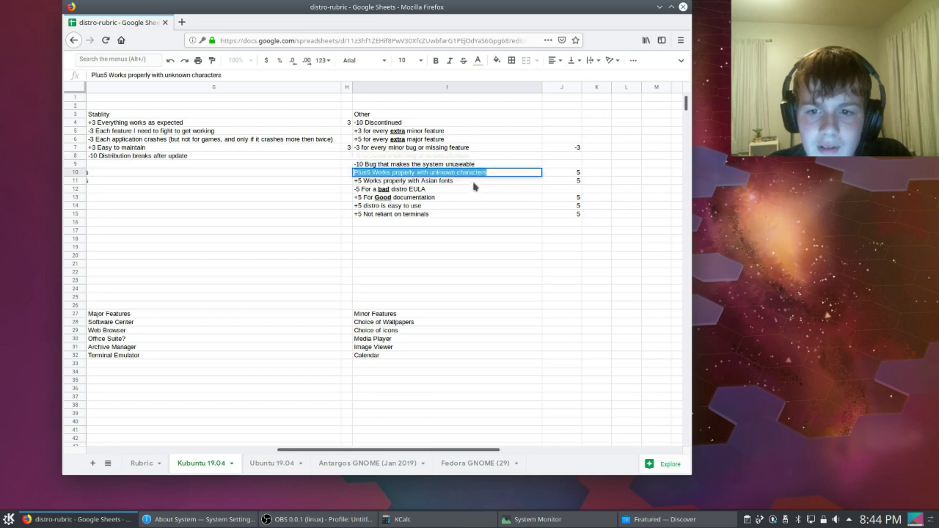
# Step: Review the Other score cells for system-breaking bugs, distro EULA, documentation, ease of use and terminal reliance
pyautogui.click(601, 181)
pyautogui.click(568, 168)
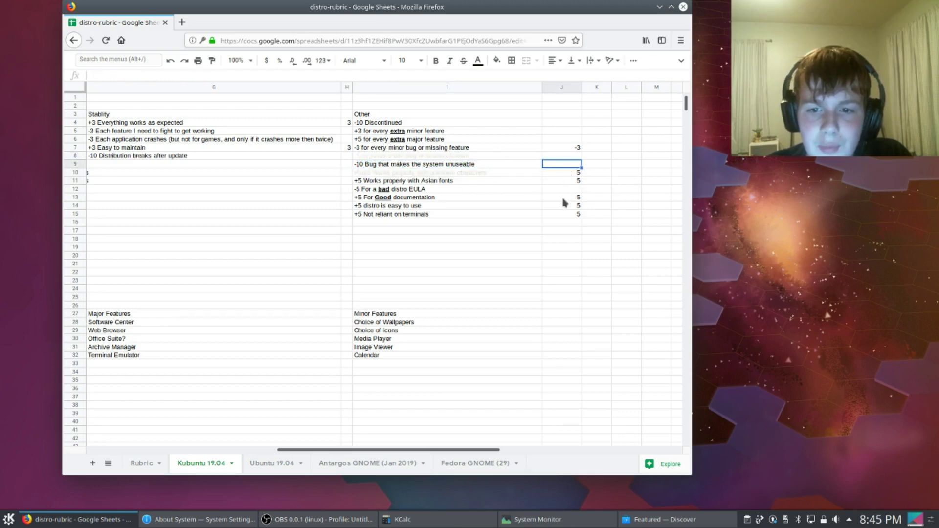
pyautogui.click(561, 190)
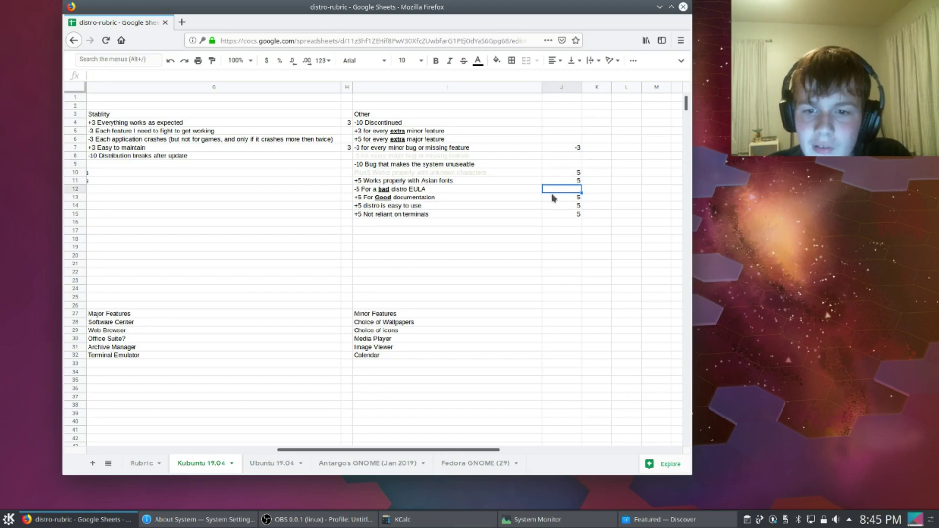
pyautogui.click(576, 198)
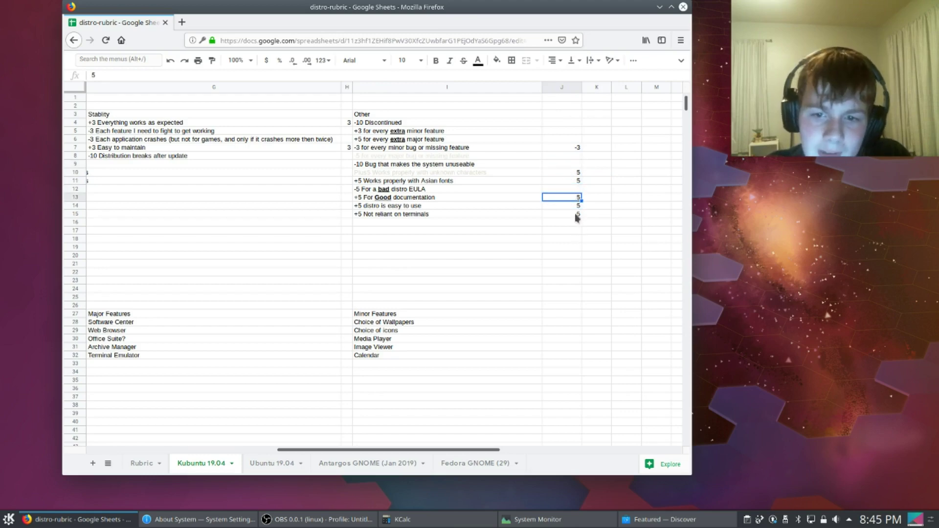
pyautogui.click(573, 206)
pyautogui.click(556, 216)
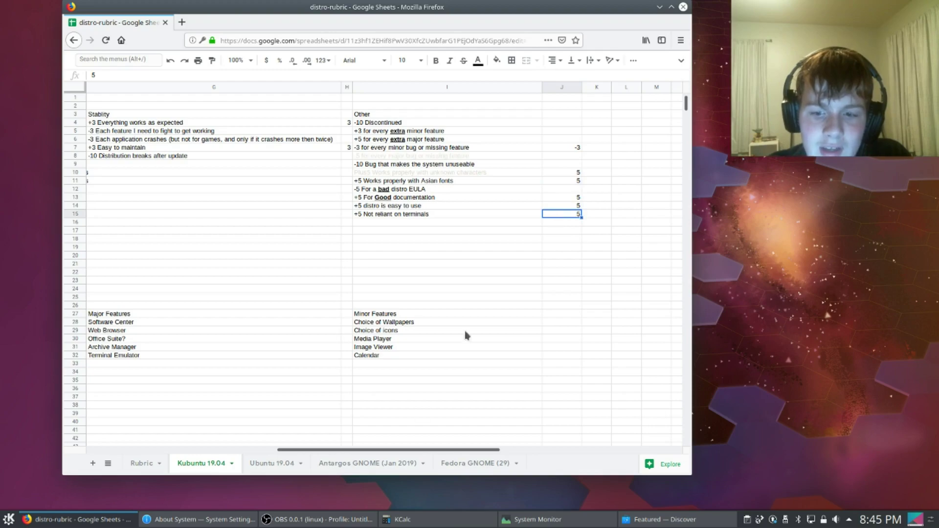
# Step: Bring up Discover's Featured page, then minimize Discover and the browser to look at the bare desktop
pyautogui.click(650, 519)
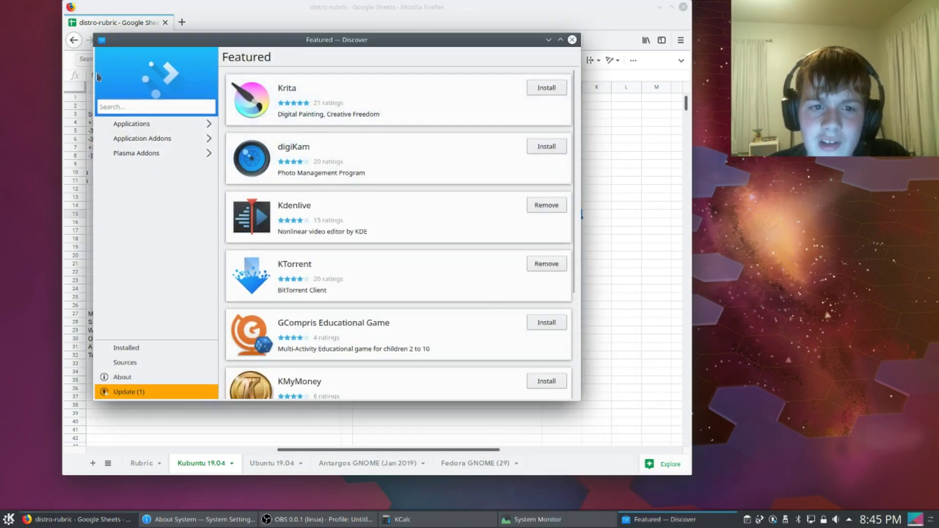
pyautogui.click(548, 40)
pyautogui.click(659, 7)
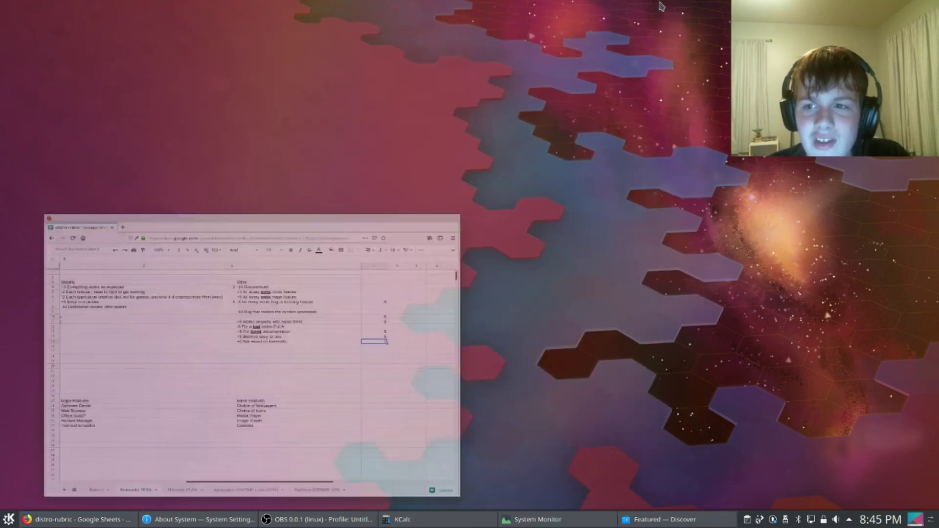
pyautogui.rightClick(659, 7)
pyautogui.click(440, 47)
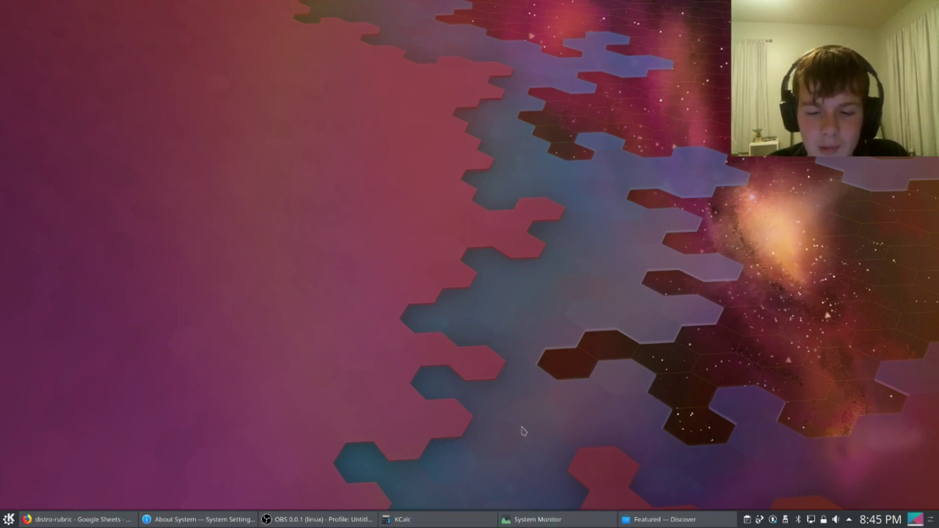
# Step: Bring up the KCalc calculator, place it near the desktop's upper-left corner, and return to the rubric in Firefox
pyautogui.click(403, 520)
pyautogui.moveTo(215, 95); pyautogui.dragTo(57, 59)
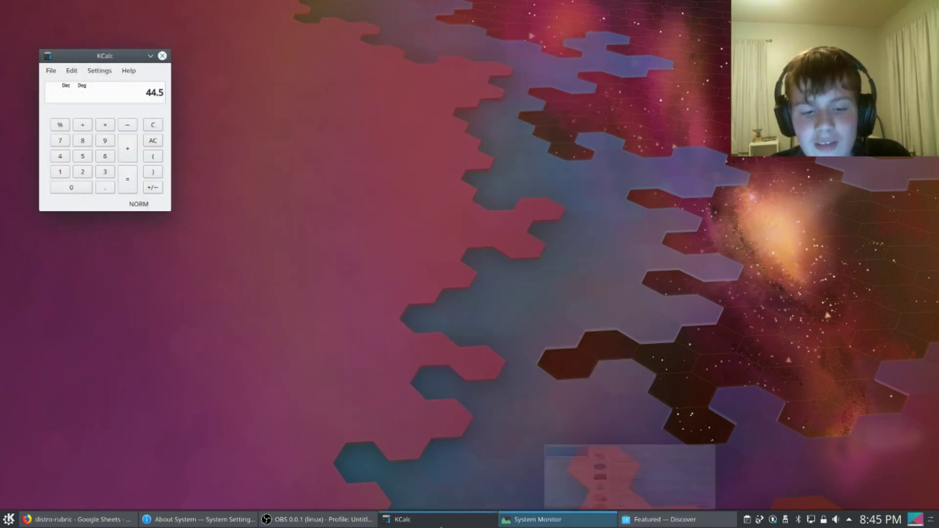
pyautogui.click(78, 519)
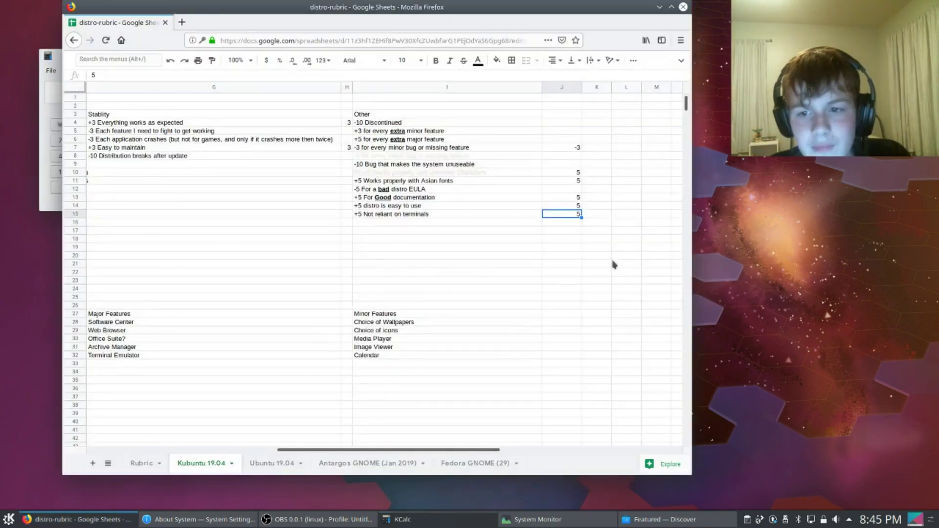
# Step: Minimize the rubric browser window and the calculator to clear the desktop
pyautogui.click(558, 139)
pyautogui.click(558, 147)
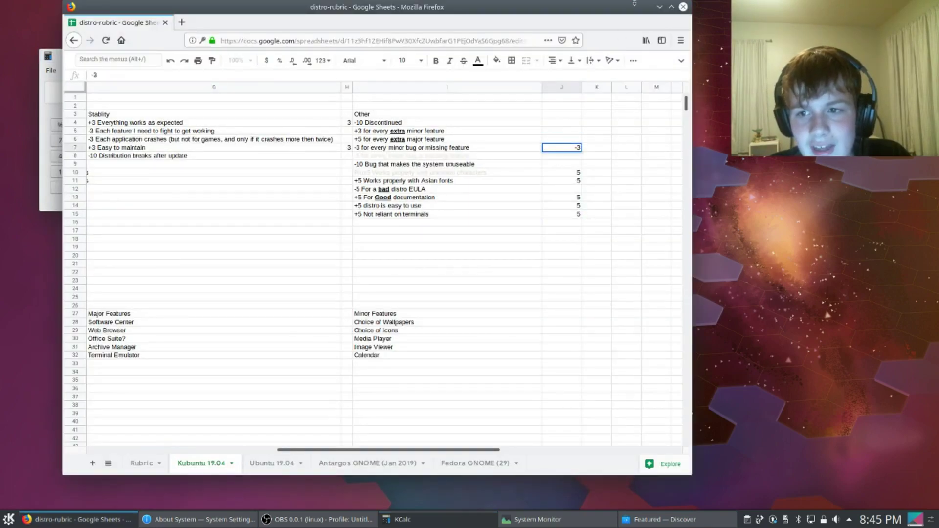
pyautogui.click(659, 7)
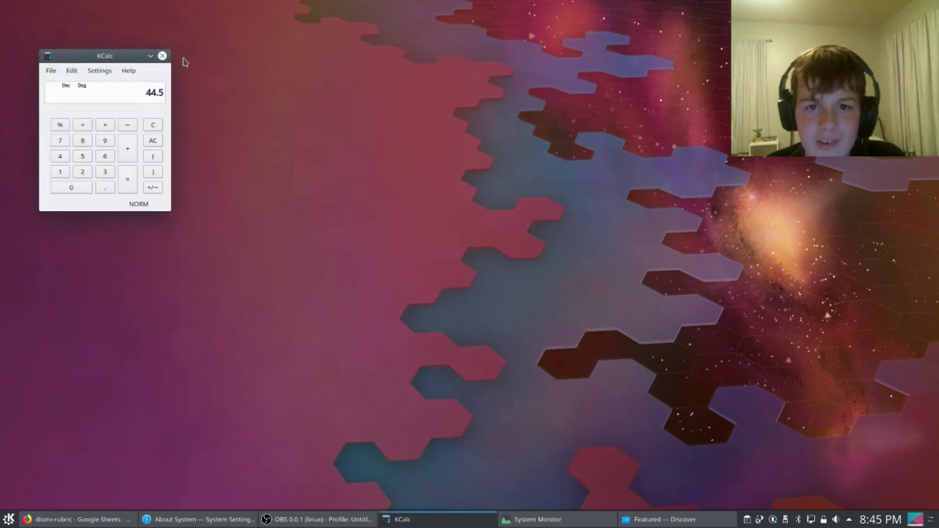
pyautogui.click(150, 56)
pyautogui.moveTo(150, 53); pyautogui.dragTo(590, 387)
# Step: Open the desktop's wallpaper settings, view the whole wallpaper collection at full size, and restore the smaller window
pyautogui.rightClick(393, 279)
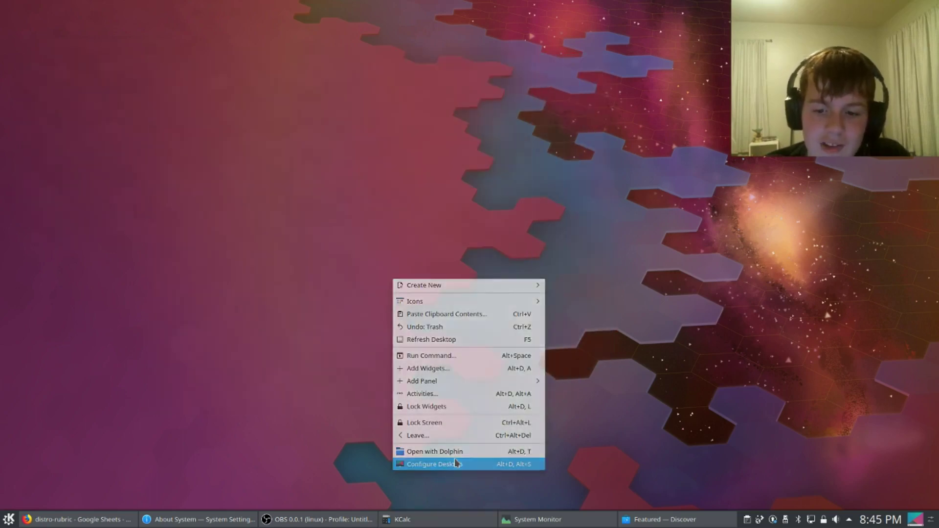
pyautogui.click(455, 462)
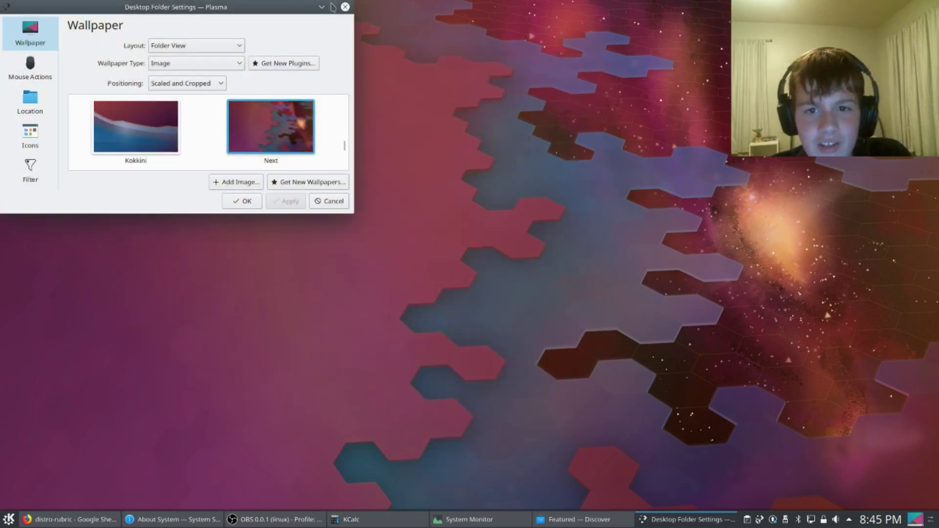
pyautogui.click(332, 7)
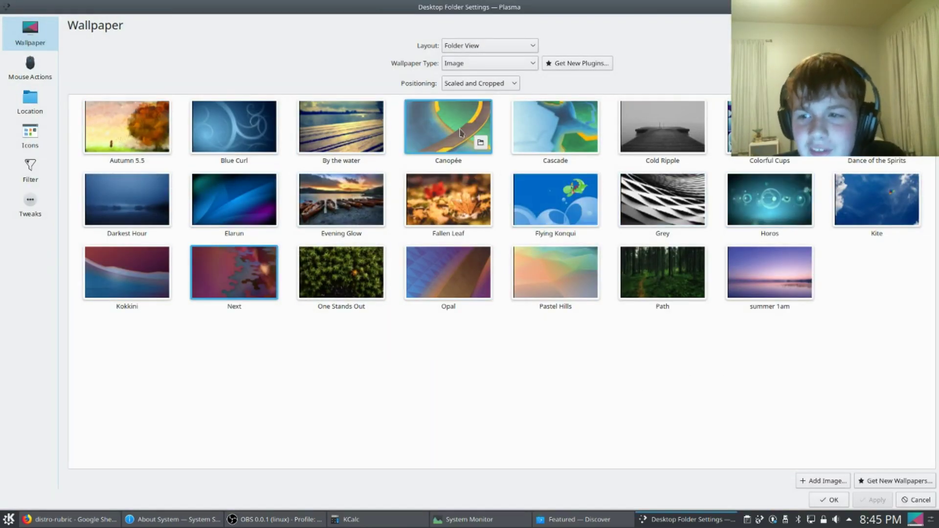
pyautogui.doubleClick(310, 7)
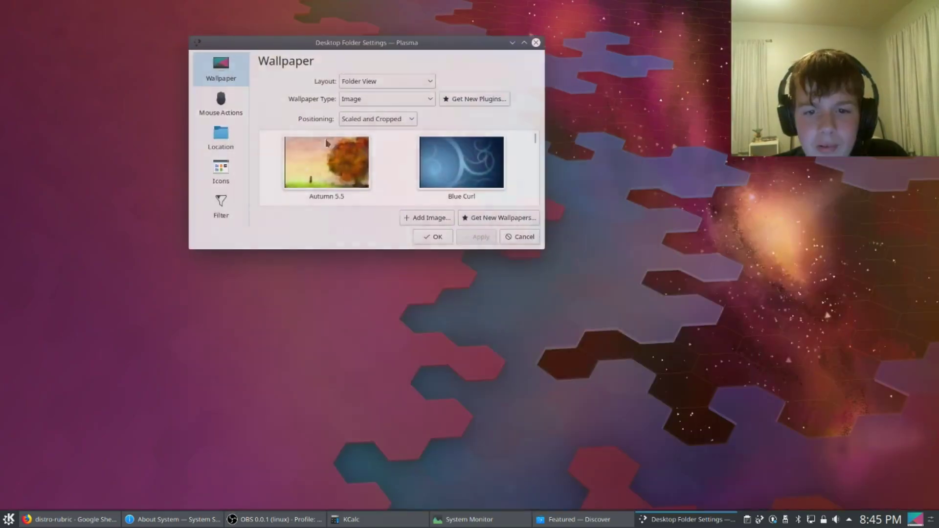
# Step: Try out the Autumn 5.5 and Cold Ripple wallpapers by applying each to the desktop
pyautogui.click(324, 182)
pyautogui.click(477, 237)
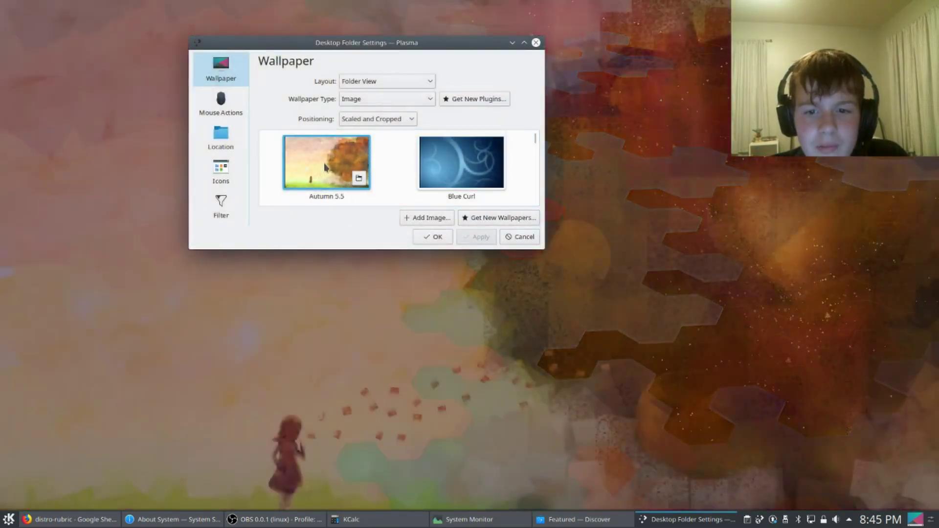
pyautogui.scroll(-3, 325, 168)
pyautogui.moveTo(315, 44); pyautogui.dragTo(253, 83)
pyautogui.scroll(-1, 320, 226)
pyautogui.click(388, 210)
pyautogui.click(411, 276)
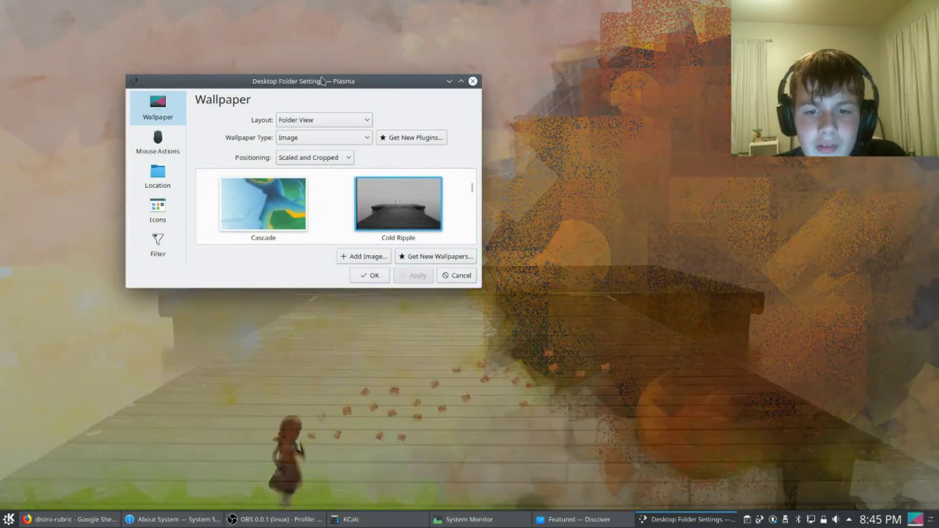
pyautogui.moveTo(316, 98); pyautogui.dragTo(353, 75)
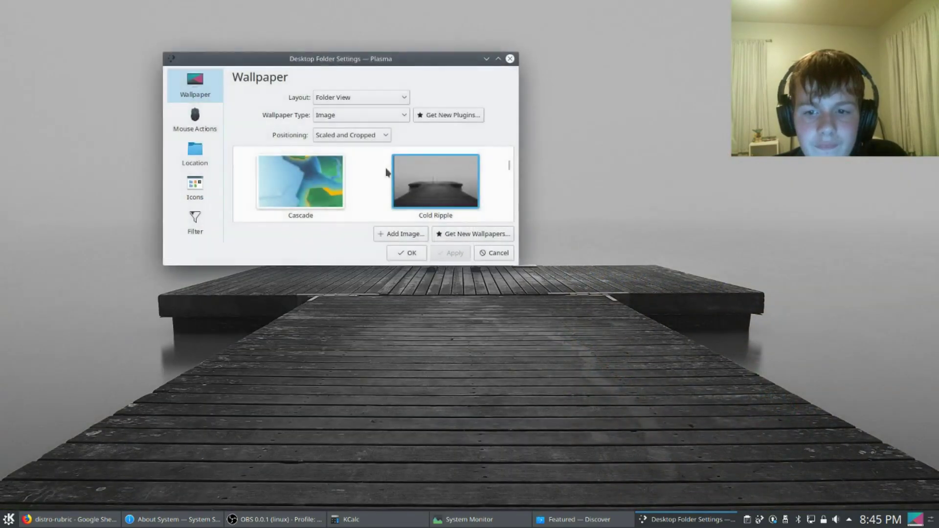
# Step: Apply the Dance of the Spirits wallpaper and move the settings window aside to view it
pyautogui.scroll(-1, 386, 172)
pyautogui.scroll(2, 386, 172)
pyautogui.scroll(-1, 388, 173)
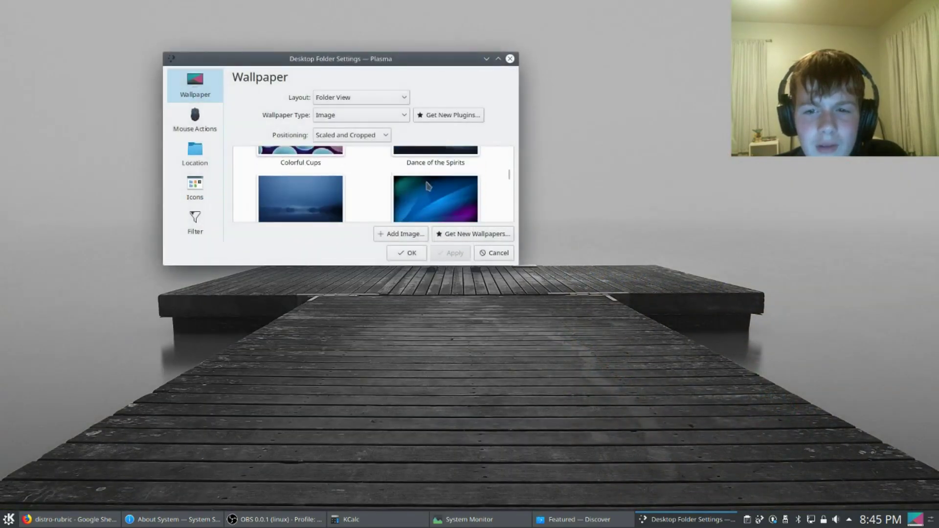
pyautogui.scroll(1, 429, 188)
pyautogui.click(435, 164)
pyautogui.click(453, 253)
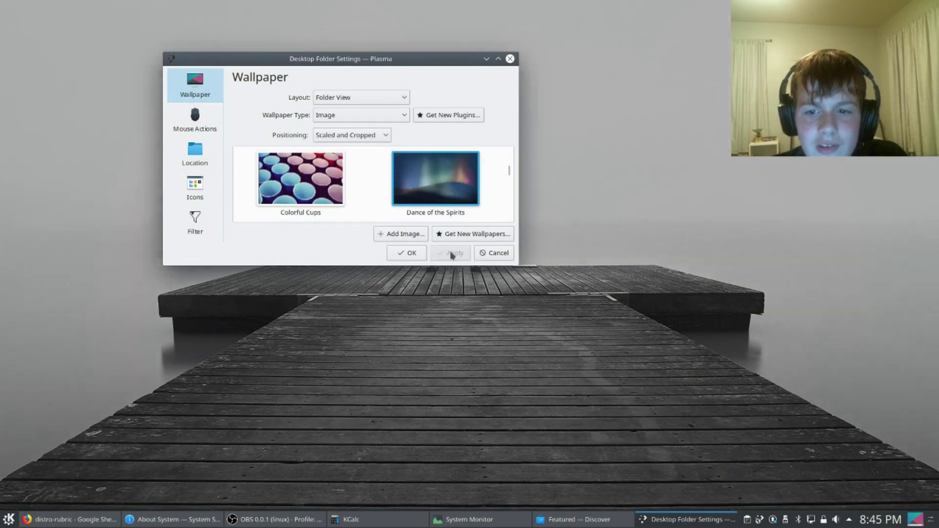
pyautogui.moveTo(383, 53); pyautogui.dragTo(251, 36)
# Step: Browse the image wallpapers and apply Elarun to the desktop
pyautogui.scroll(-5, 251, 165)
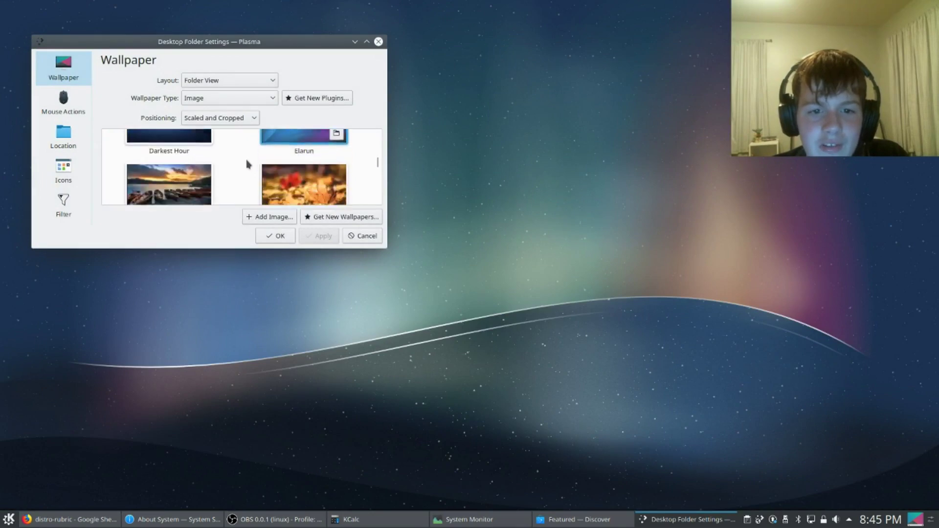
pyautogui.scroll(6, 252, 169)
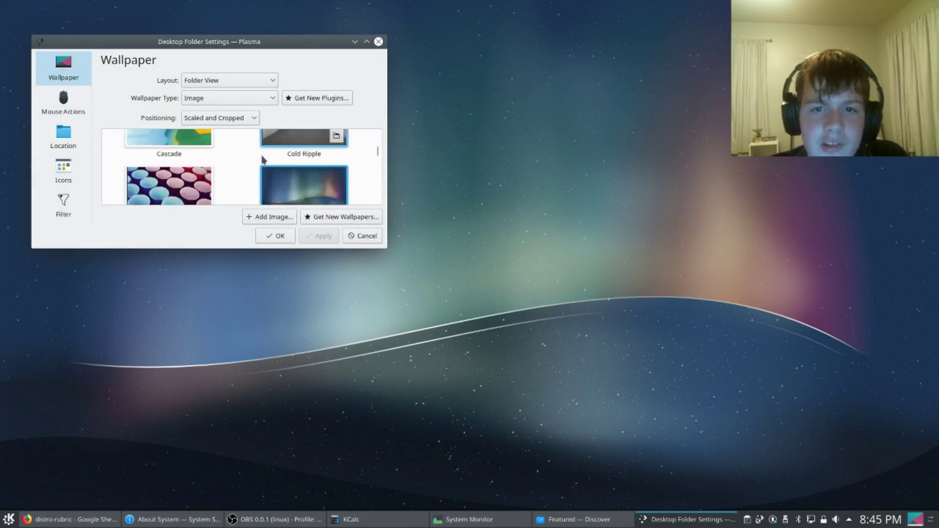
pyautogui.scroll(2, 279, 186)
pyautogui.scroll(-4, 313, 172)
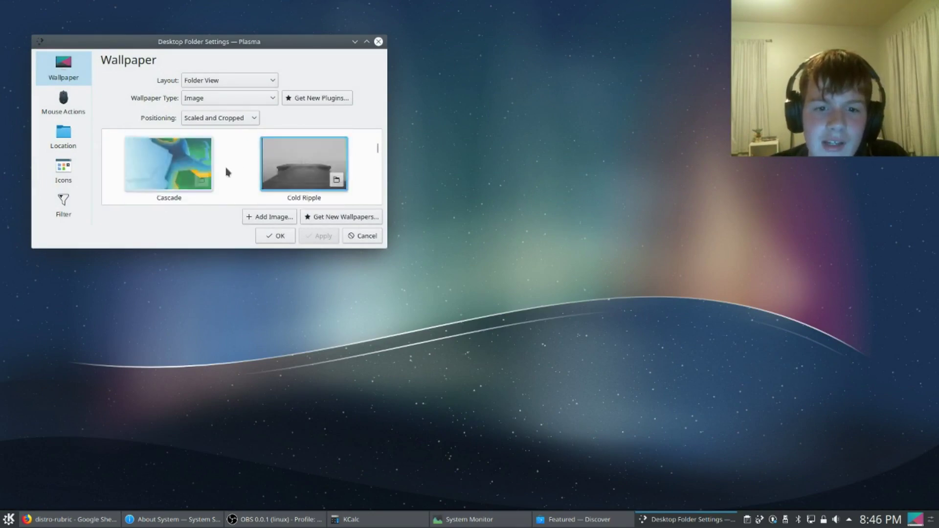
pyautogui.scroll(-2, 338, 160)
pyautogui.click(276, 163)
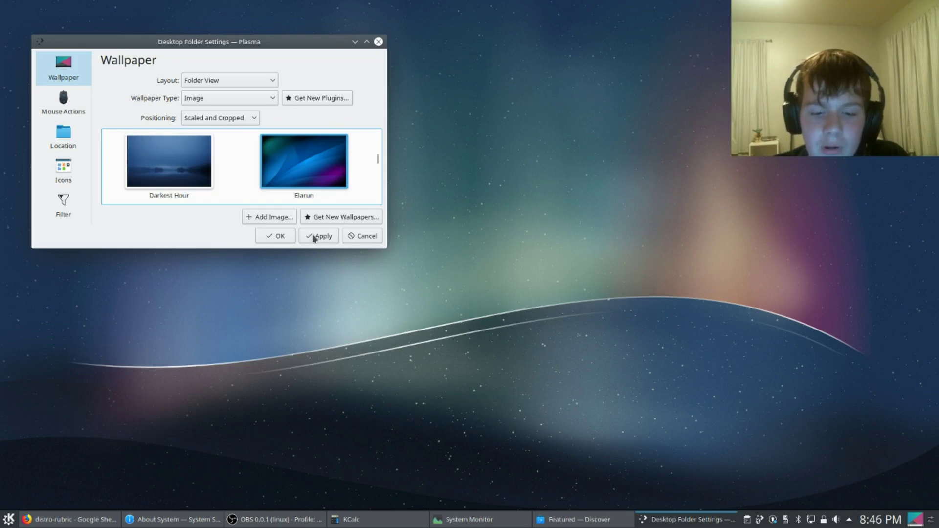
pyautogui.click(315, 236)
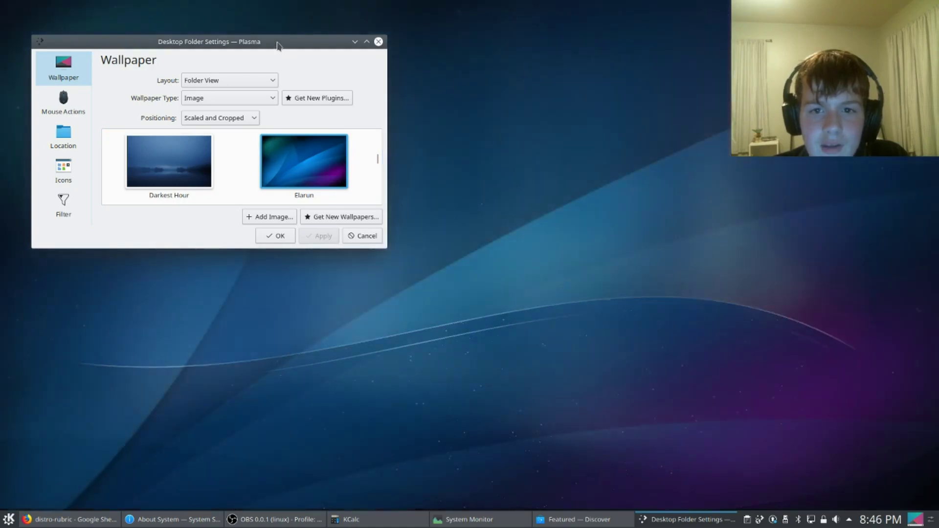
pyautogui.moveTo(274, 42); pyautogui.dragTo(303, 36)
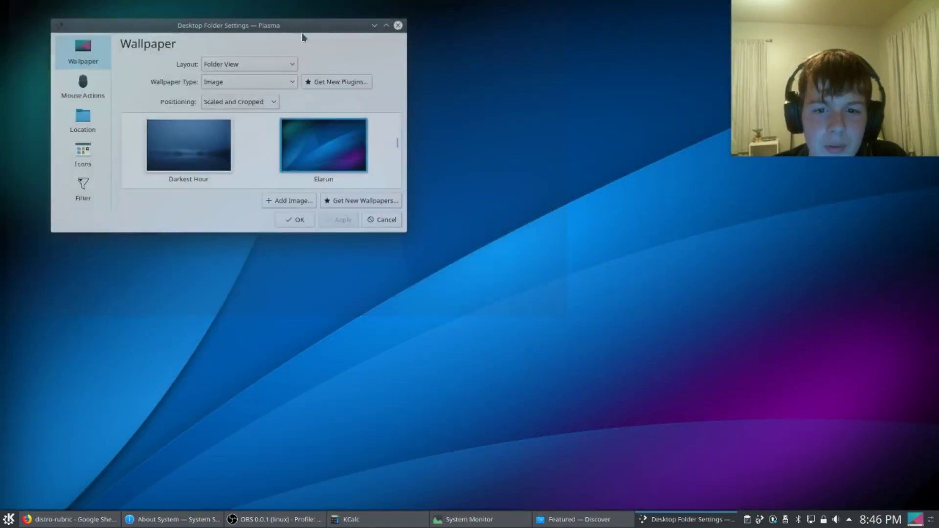
# Step: Apply the Flying Konqui wallpaper to the desktop
pyautogui.scroll(-5, 288, 152)
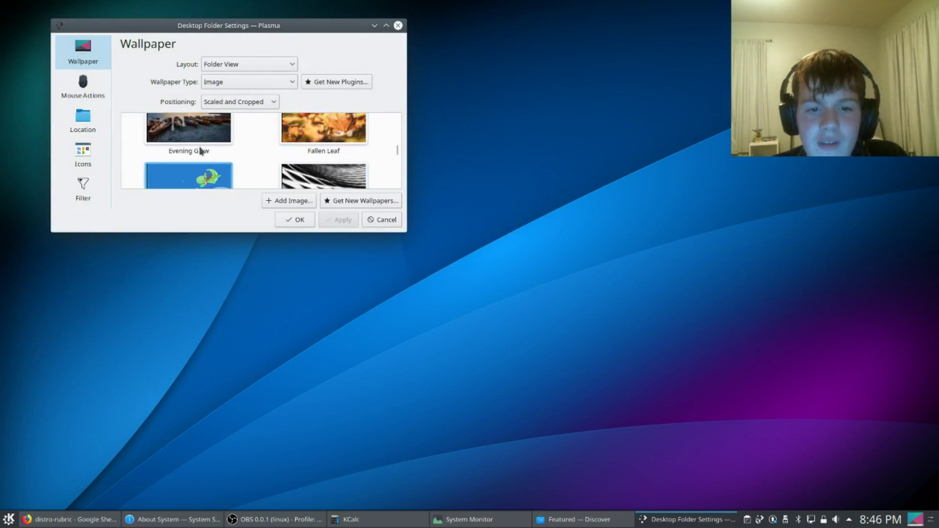
pyautogui.click(192, 156)
pyautogui.click(343, 219)
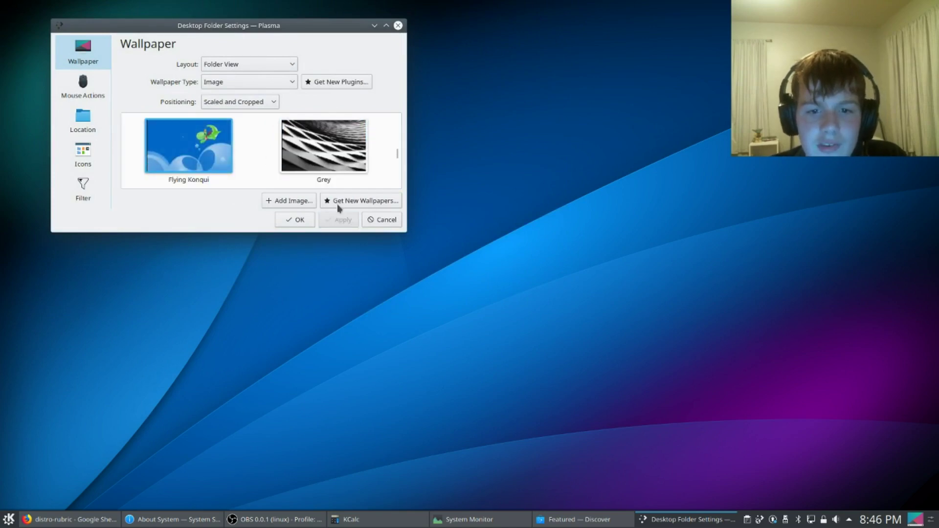
pyautogui.moveTo(240, 24)
pyautogui.mouseDown()
pyautogui.moveTo(240, 87)
pyautogui.moveTo(308, 522)
pyautogui.moveTo(245, 32)
pyautogui.mouseUp()
# Step: Look through the remaining image wallpapers and apply Horos to the desktop
pyautogui.scroll(-5, 354, 178)
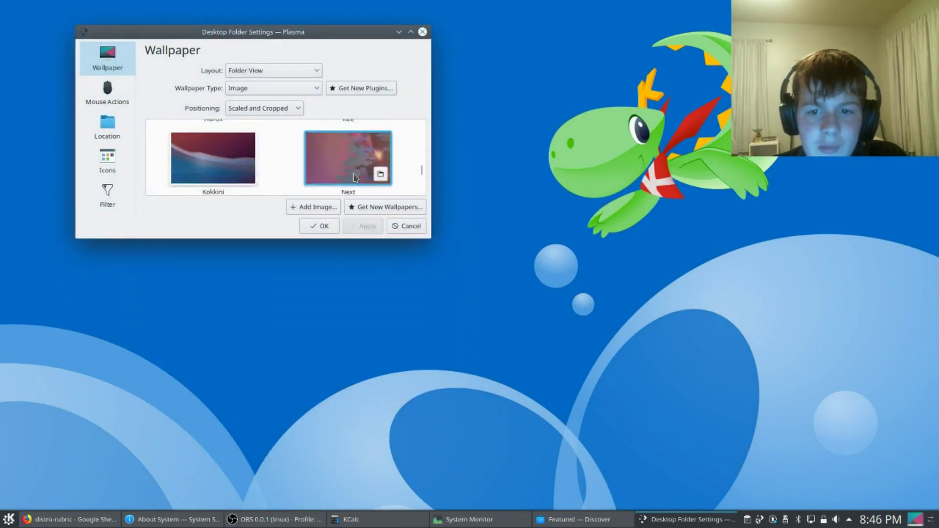
pyautogui.scroll(-5, 355, 177)
pyautogui.scroll(4, 318, 167)
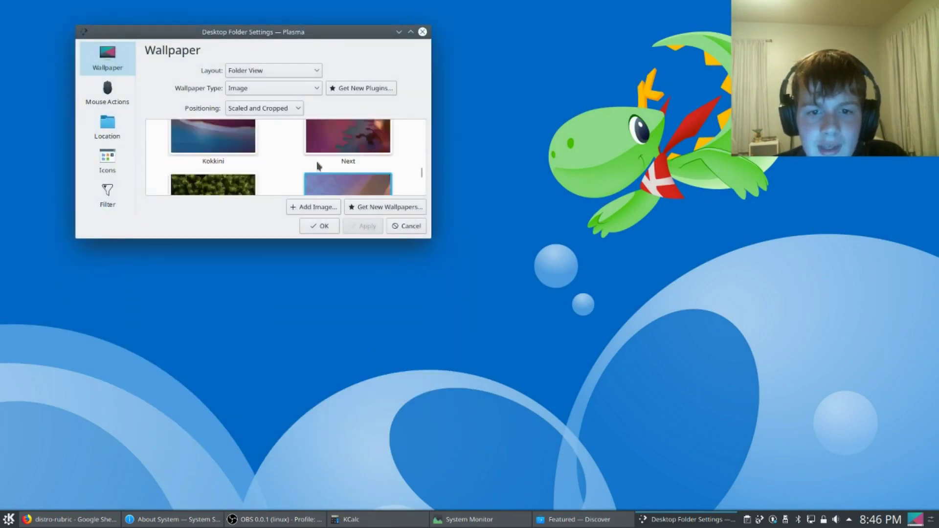
pyautogui.scroll(3, 318, 167)
pyautogui.click(220, 146)
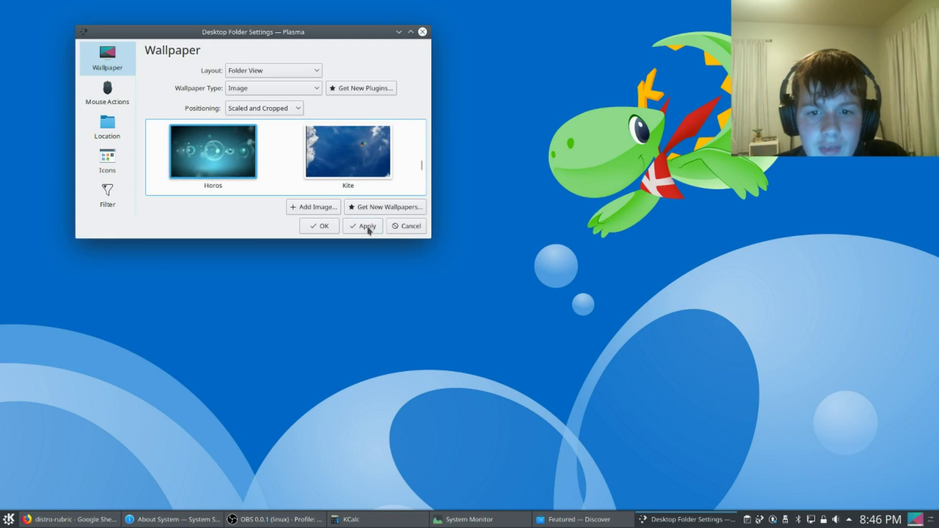
pyautogui.click(368, 226)
pyautogui.moveTo(251, 37); pyautogui.dragTo(226, 24)
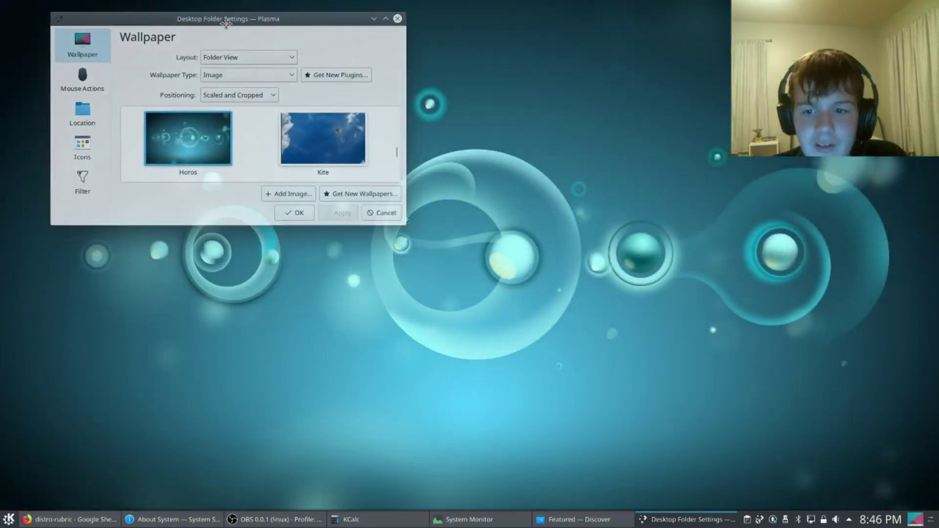
# Step: Apply the Haenau wallpaper type and move the settings window out of the way to view it
pyautogui.click(219, 75)
pyautogui.click(219, 75)
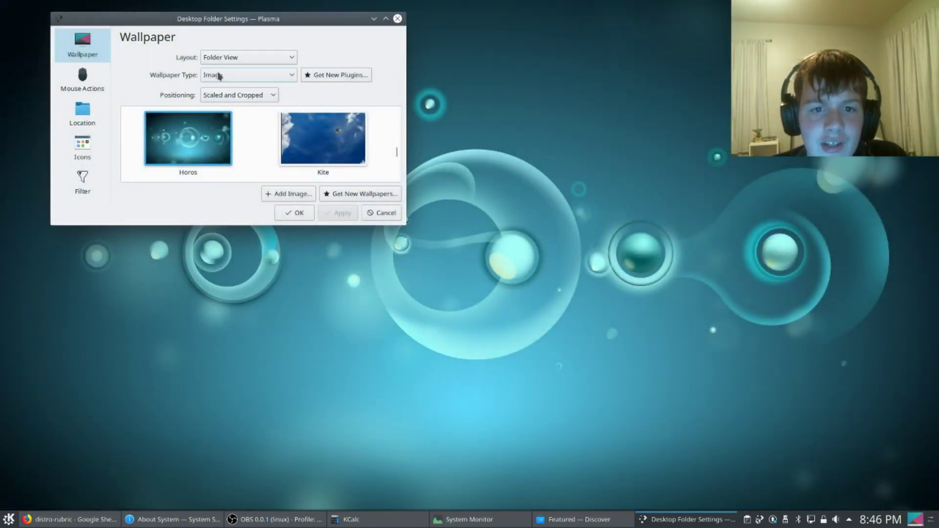
pyautogui.click(225, 76)
pyautogui.click(211, 137)
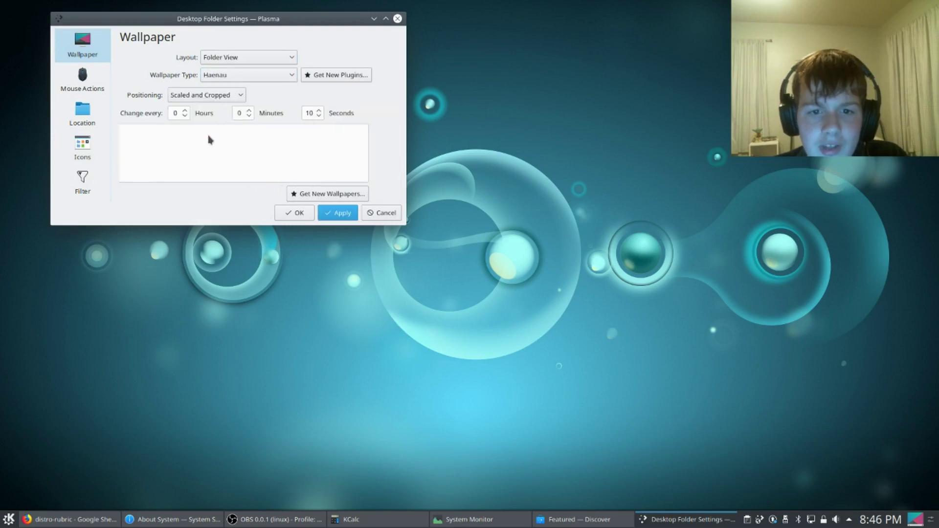
pyautogui.click(338, 212)
pyautogui.moveTo(218, 19); pyautogui.dragTo(439, 522)
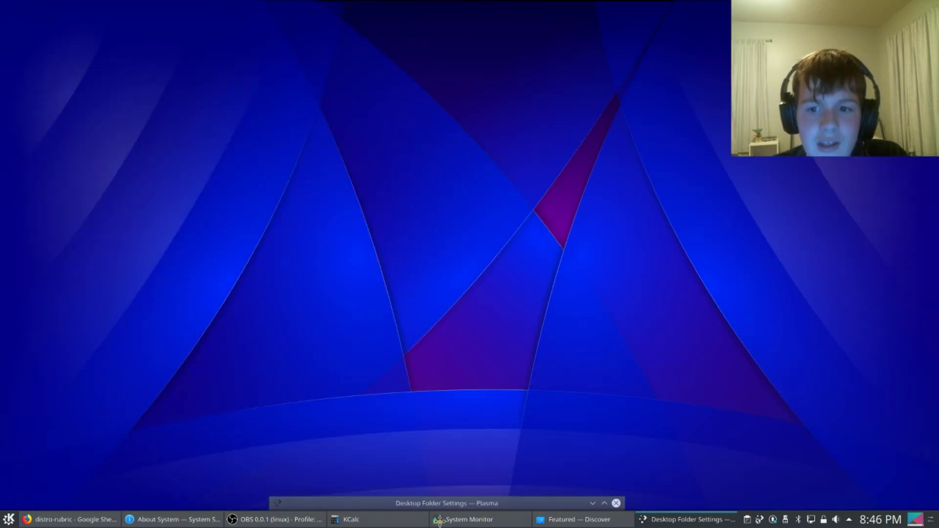
pyautogui.moveTo(61, 82); pyautogui.dragTo(536, 101)
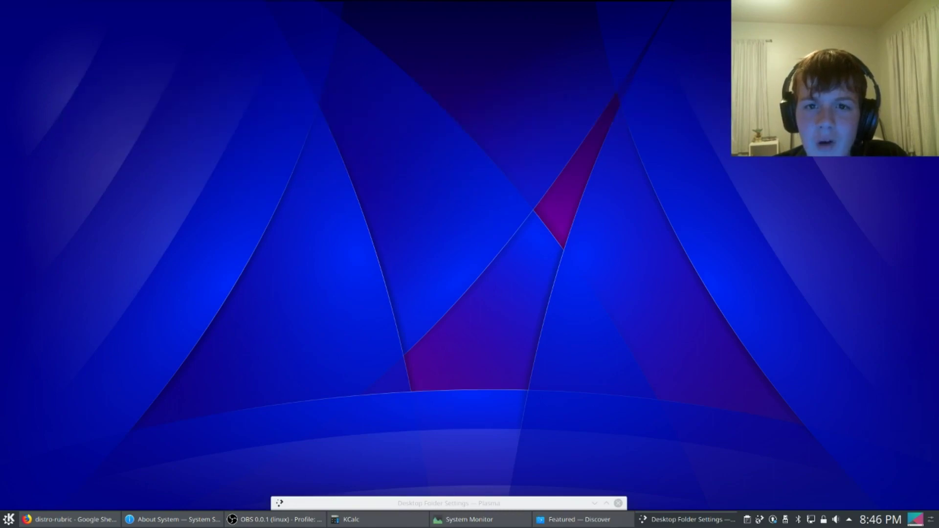
# Step: Bring the settings window back into view and browse the downloadable wallpaper plugins without installing any
pyautogui.click(471, 504)
pyautogui.moveTo(471, 504); pyautogui.dragTo(291, 37)
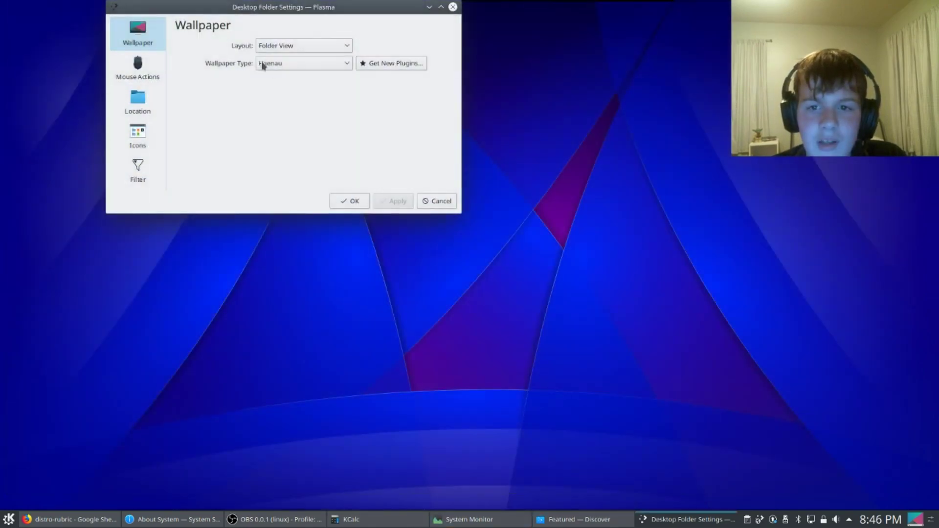
pyautogui.click(366, 62)
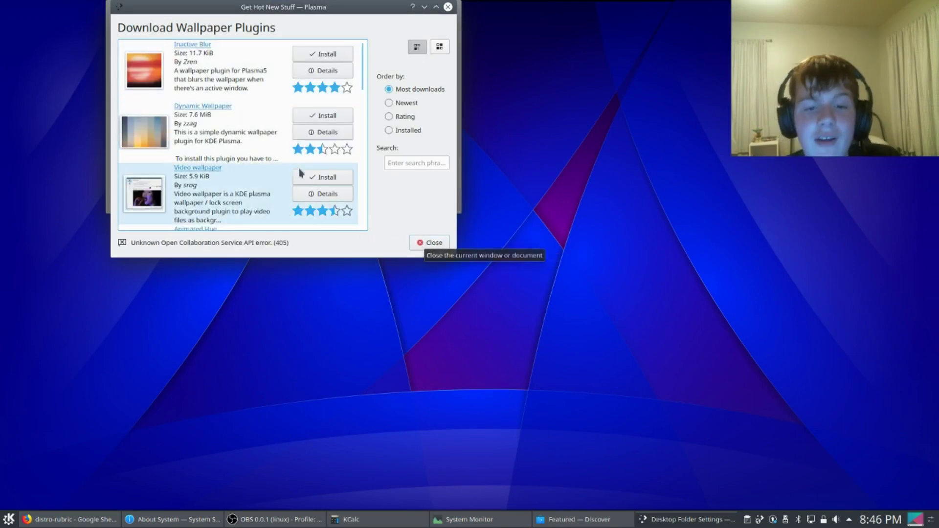
pyautogui.scroll(-5, 342, 205)
pyautogui.click(430, 242)
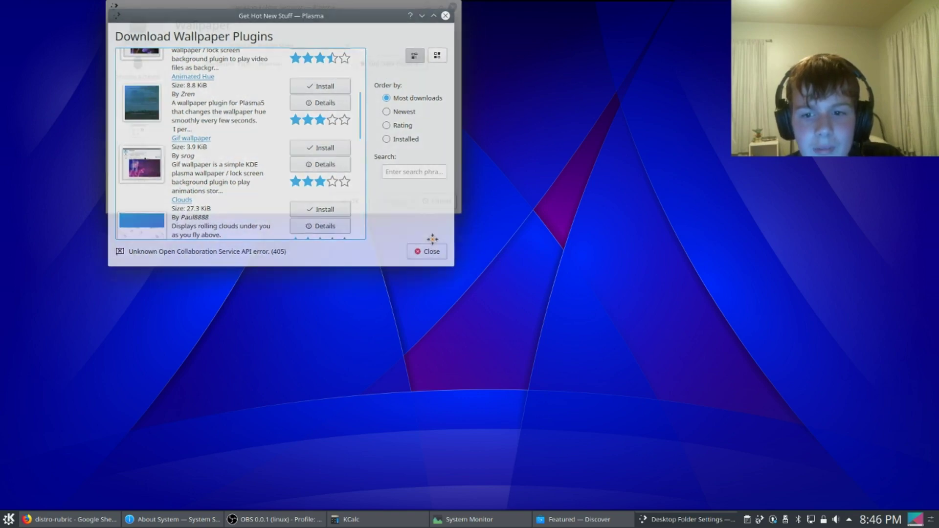
# Step: Set the wallpaper type to Hunyango, apply it, and close the desktop settings
pyautogui.click(293, 63)
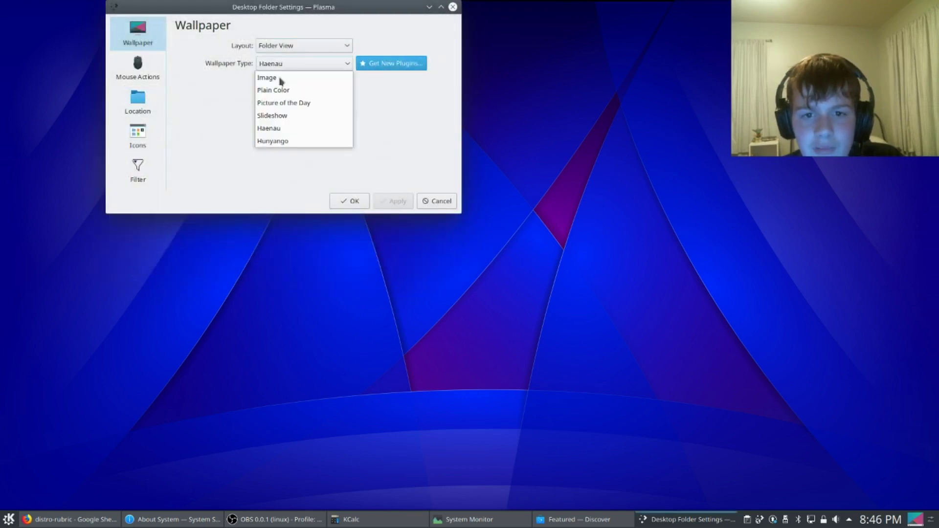
pyautogui.click(275, 140)
pyautogui.click(396, 201)
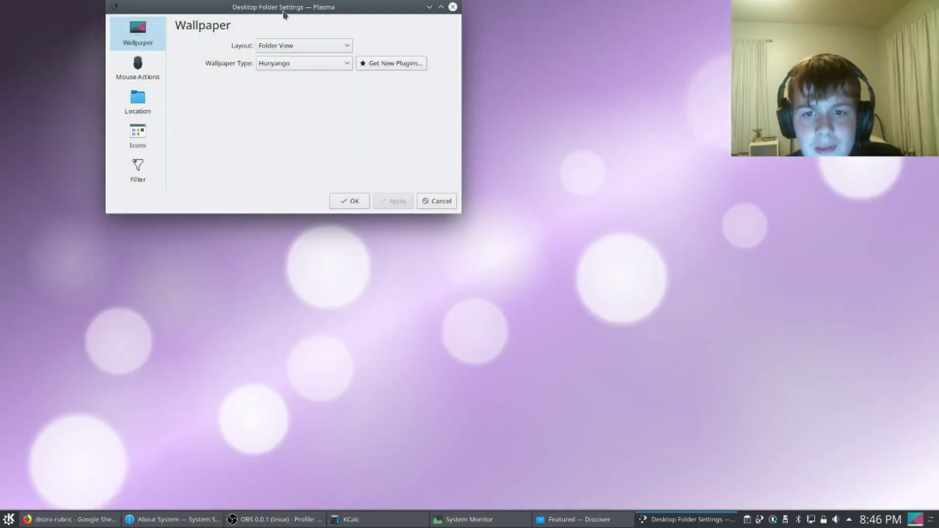
pyautogui.moveTo(283, 11); pyautogui.dragTo(330, 62)
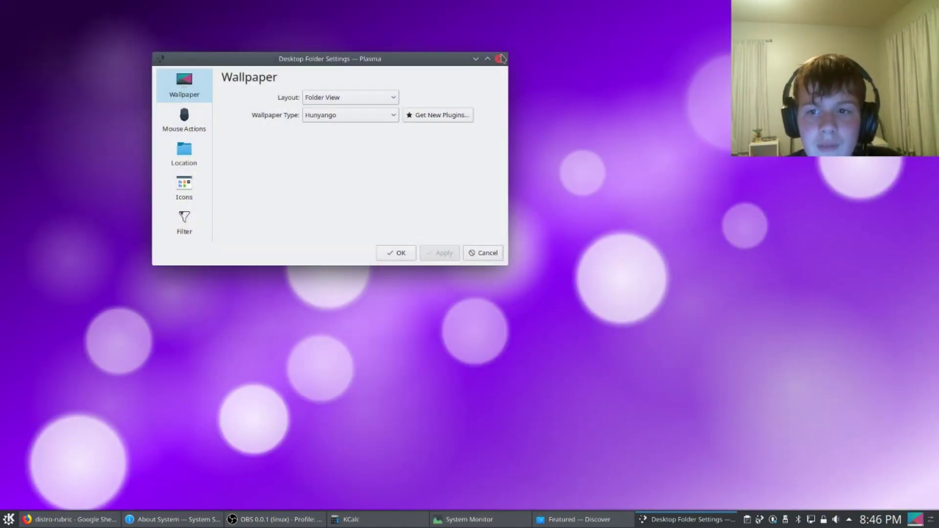
pyautogui.click(500, 58)
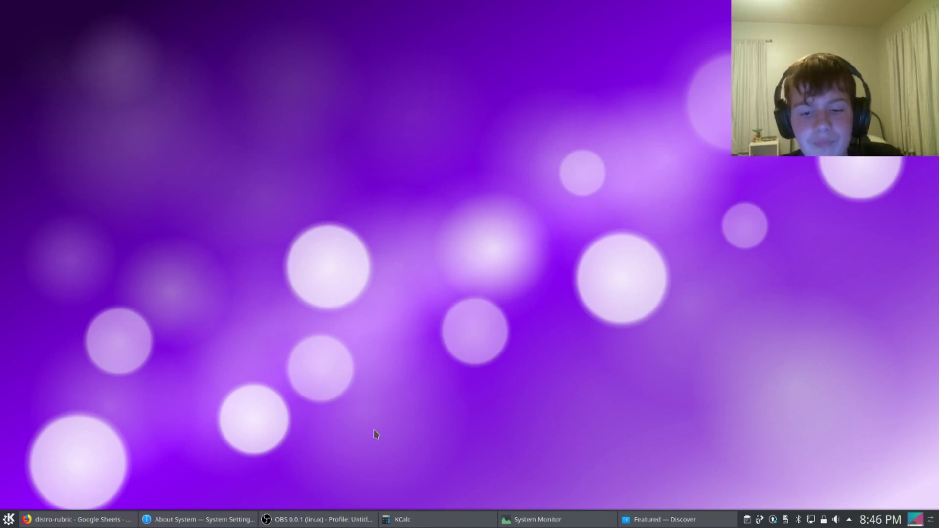
pyautogui.moveTo(245, 167); pyautogui.dragTo(438, 378)
pyautogui.moveTo(416, 266); pyautogui.dragTo(429, 286)
pyautogui.moveTo(428, 286); pyautogui.dragTo(523, 411)
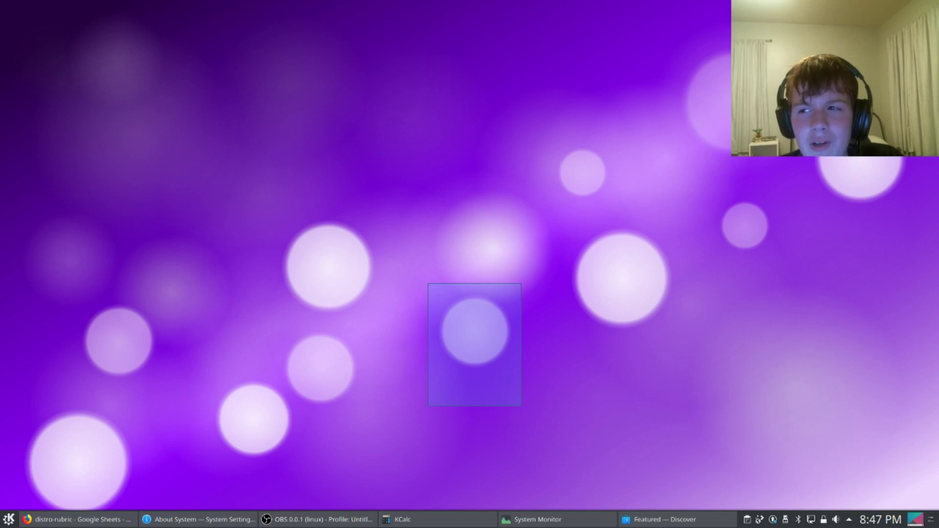
pyautogui.moveTo(521, 406); pyautogui.dragTo(521, 406)
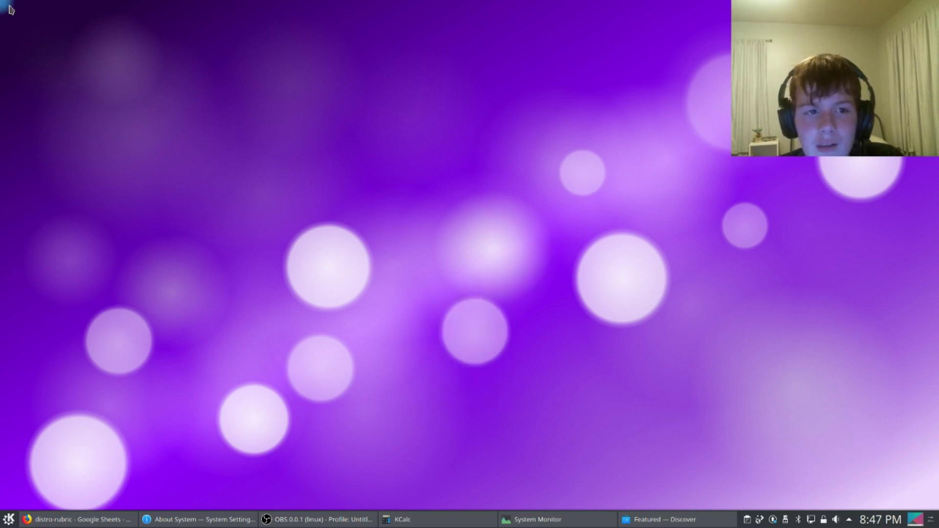
pyautogui.moveTo(2, 1); pyautogui.dragTo(122, 88)
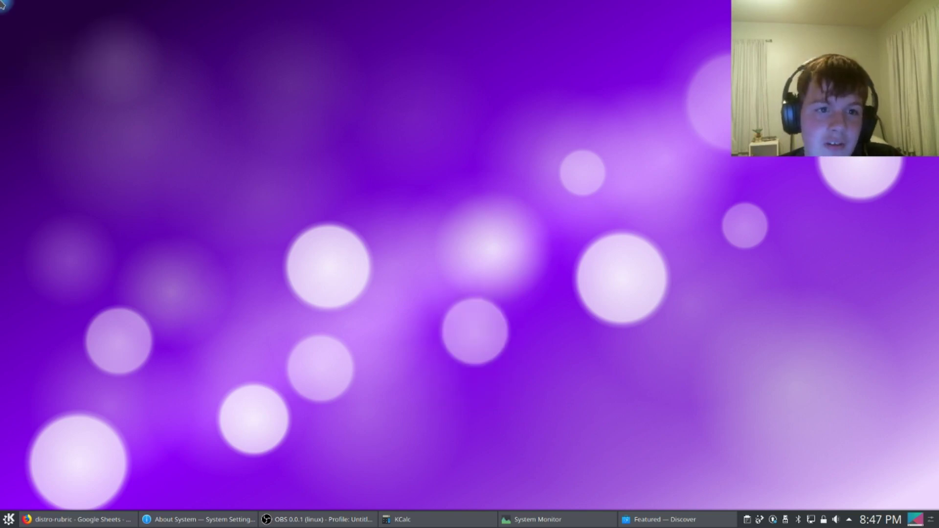
pyautogui.moveTo(2, 4)
pyautogui.click(68, 124)
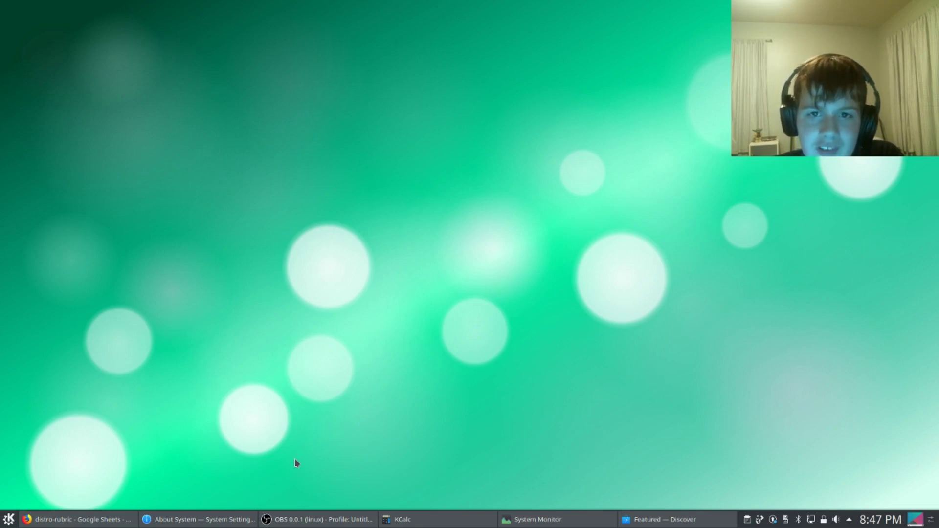
pyautogui.moveTo(295, 459); pyautogui.dragTo(331, 404)
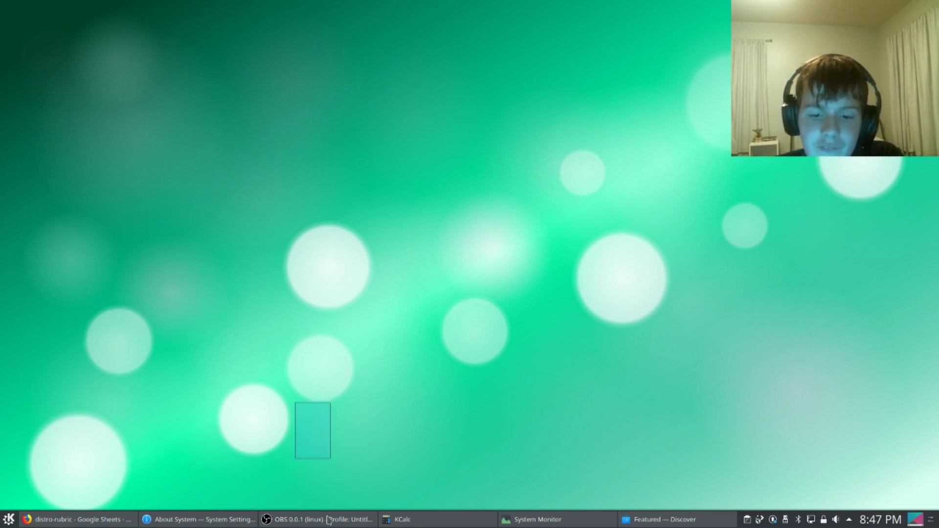